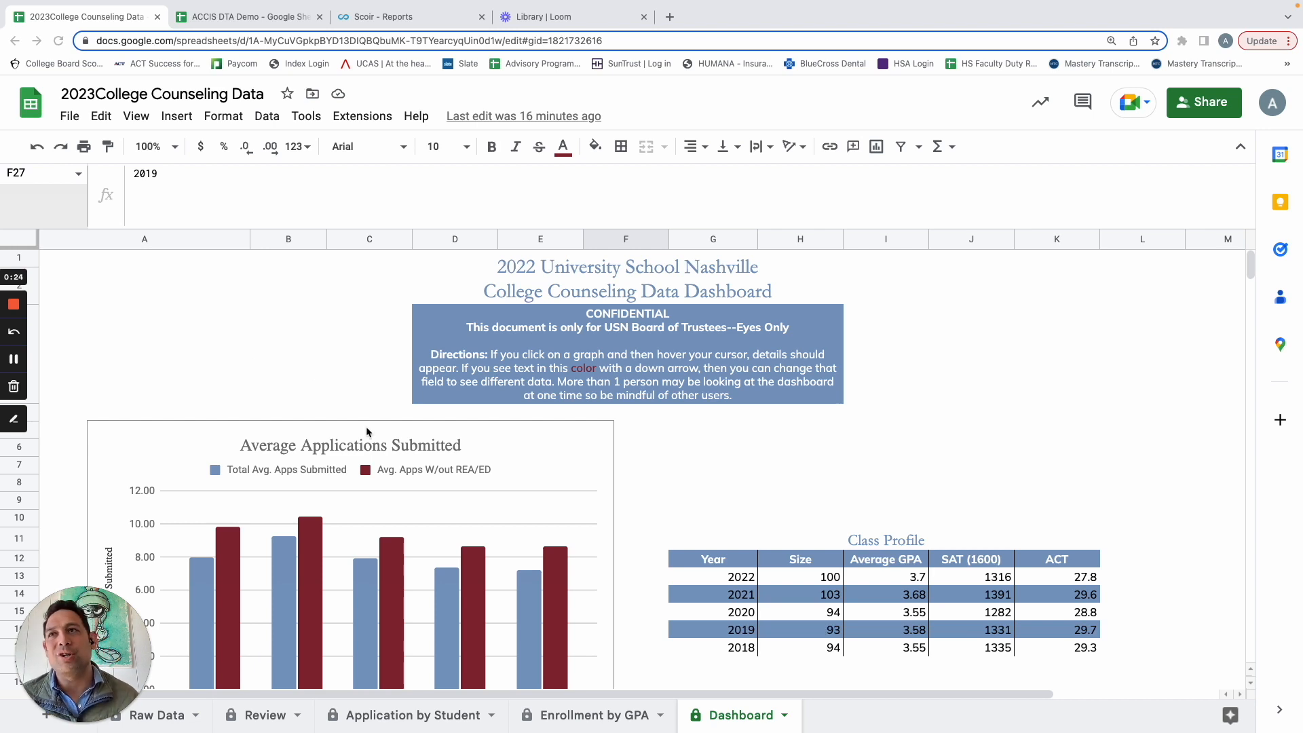
Set the year of the Distribution of Applications Submitted over Time chart on the dashboard to 2022
{"action": "scroll", "coordinate": [366, 432], "scroll_direction": "down", "scroll_amount": 8}
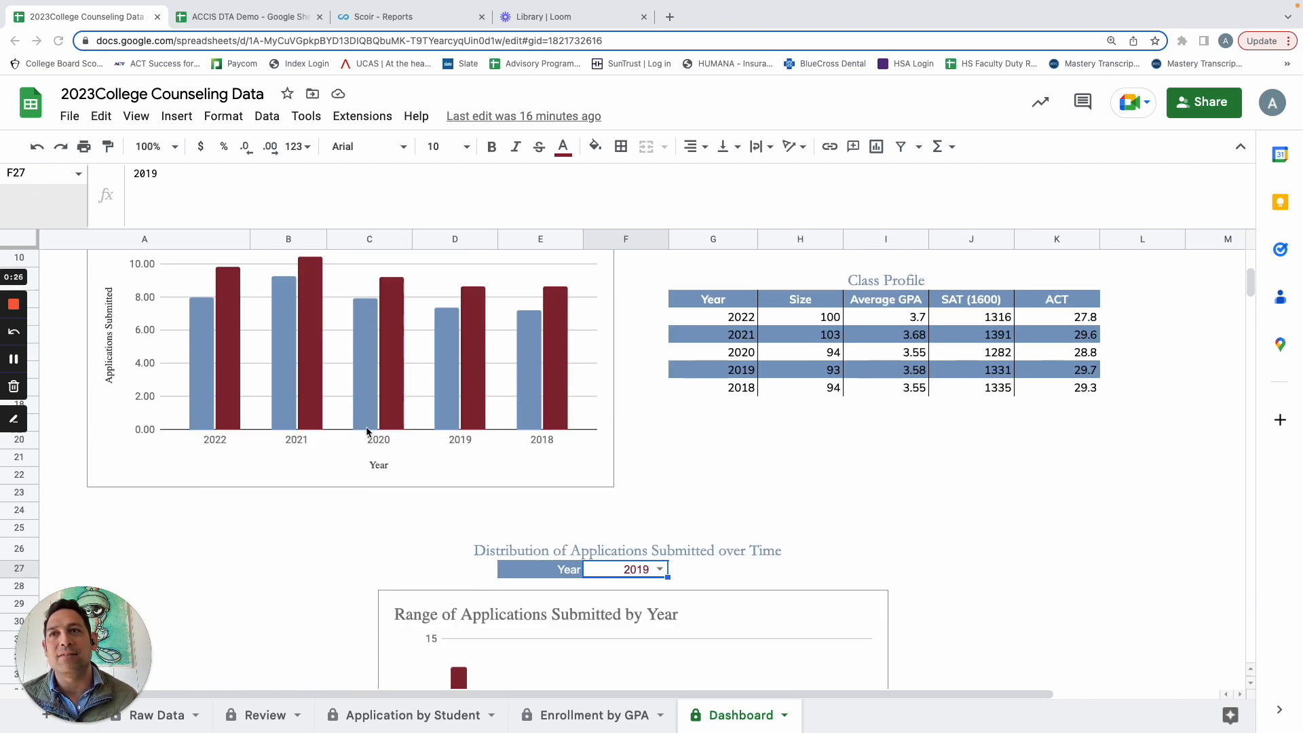
{"action": "scroll", "coordinate": [367, 432], "scroll_direction": "down", "scroll_amount": 2}
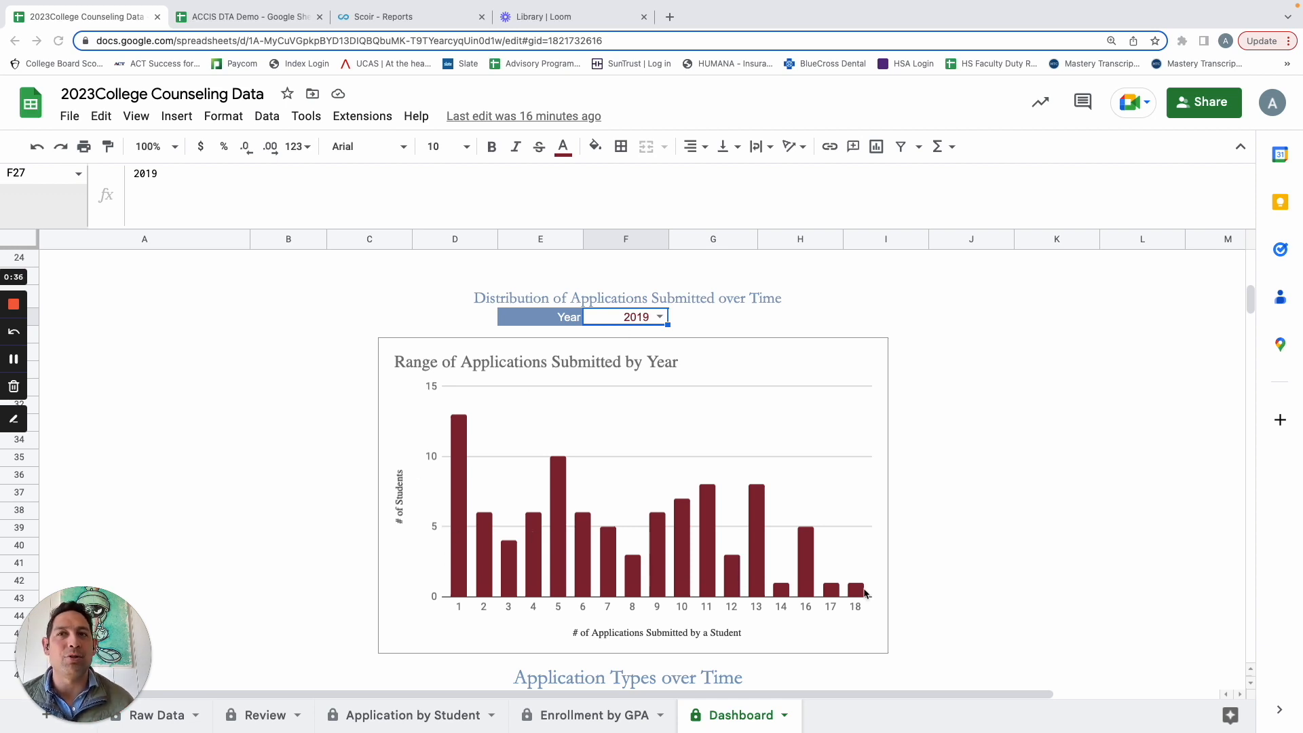
{"action": "left_click", "coordinate": [660, 317]}
{"action": "left_click", "coordinate": [623, 337]}
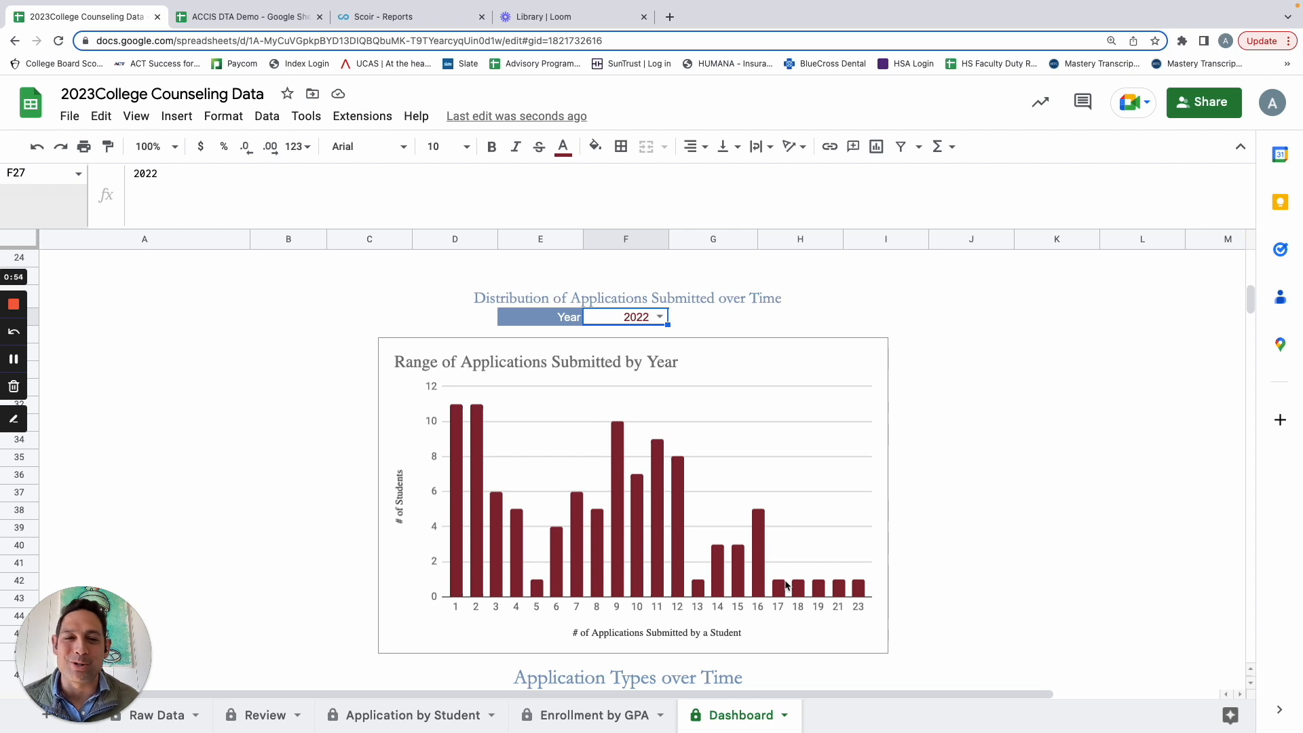
View the applications distribution chart for 2021 and 2020, and return the year to 2022
{"action": "left_click", "coordinate": [661, 317]}
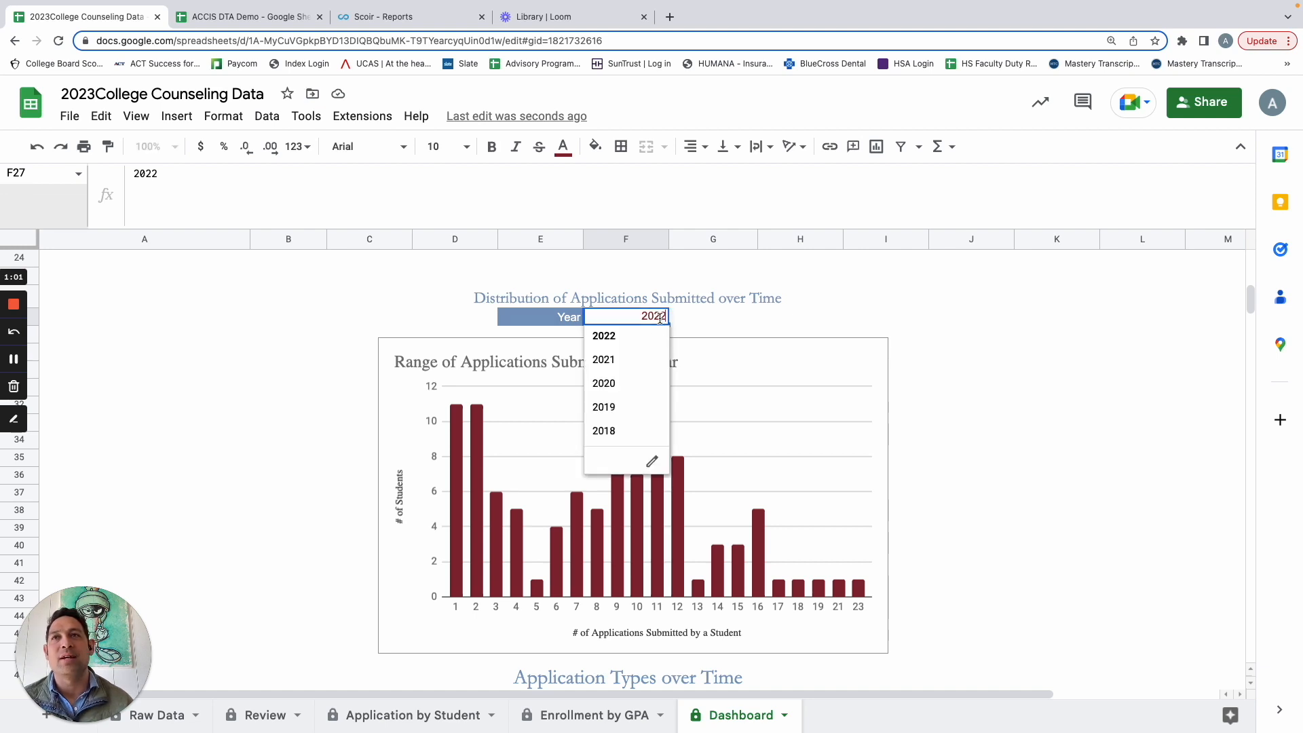
{"action": "left_click", "coordinate": [635, 362]}
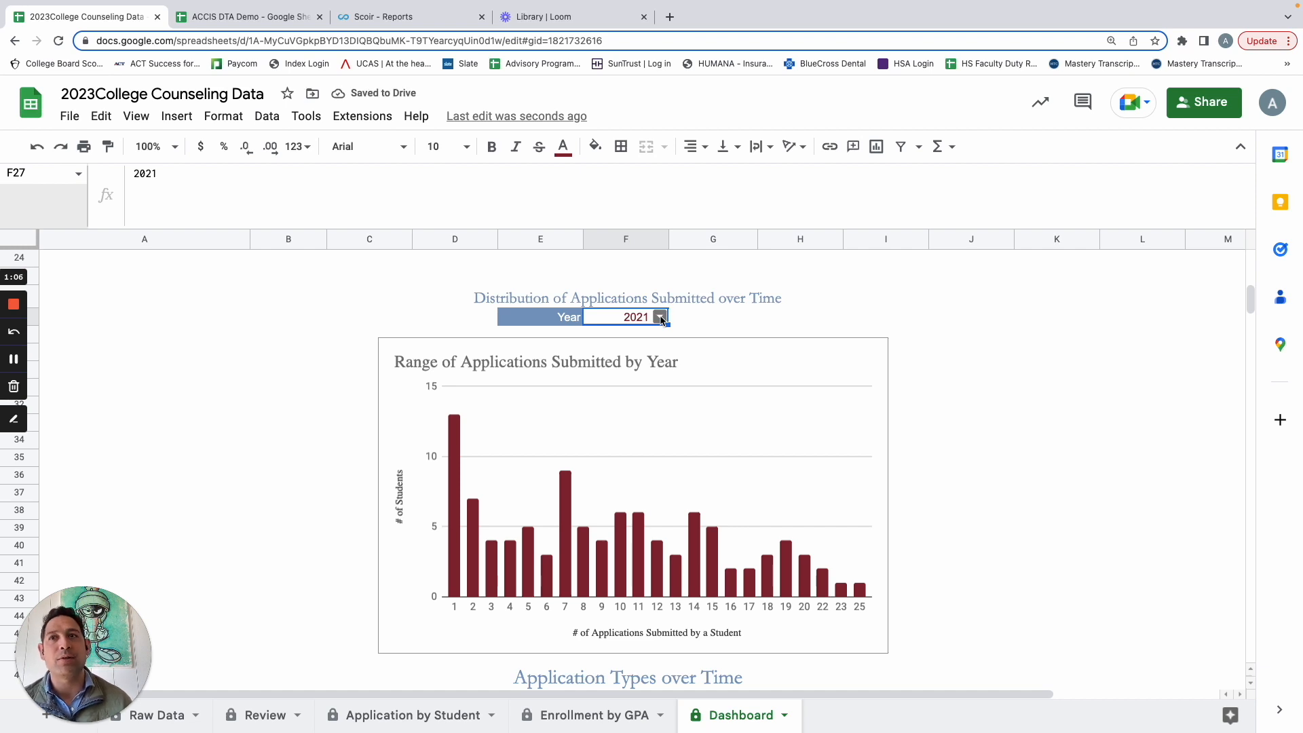
{"action": "left_click", "coordinate": [660, 317]}
{"action": "left_click", "coordinate": [629, 390]}
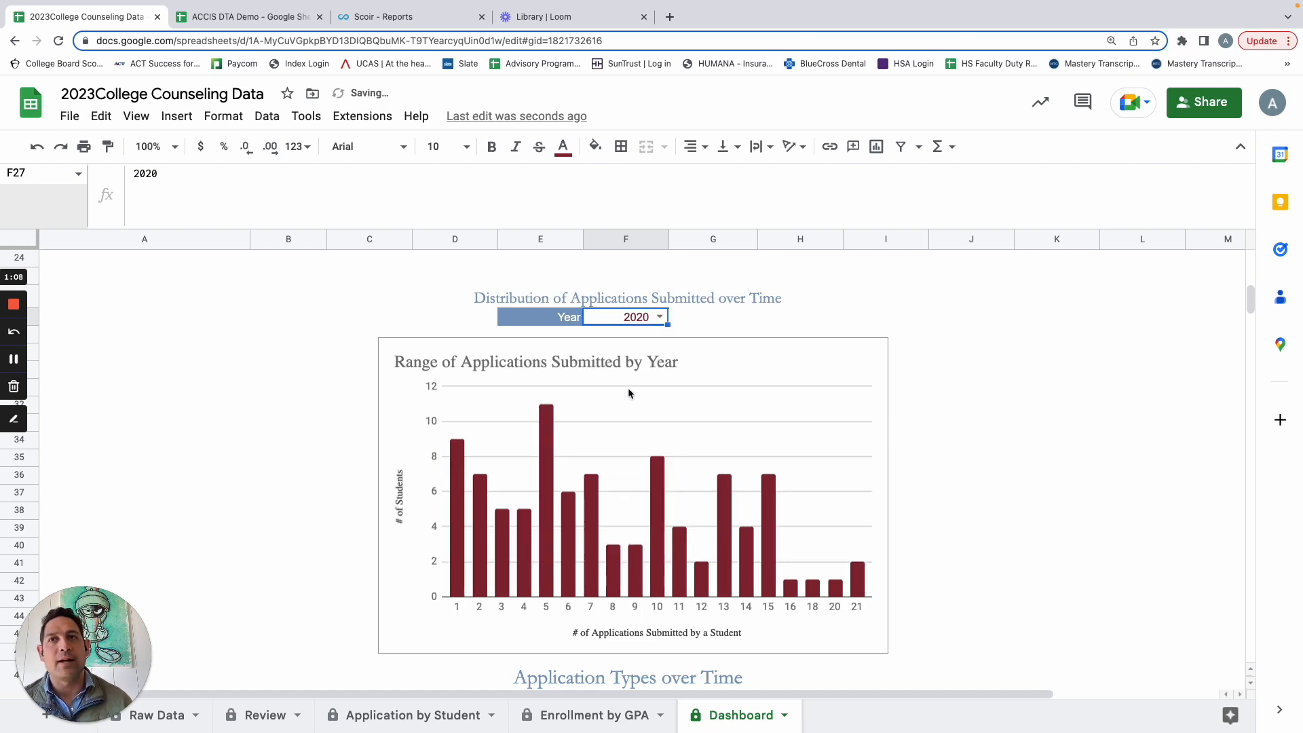
{"action": "left_click", "coordinate": [661, 317]}
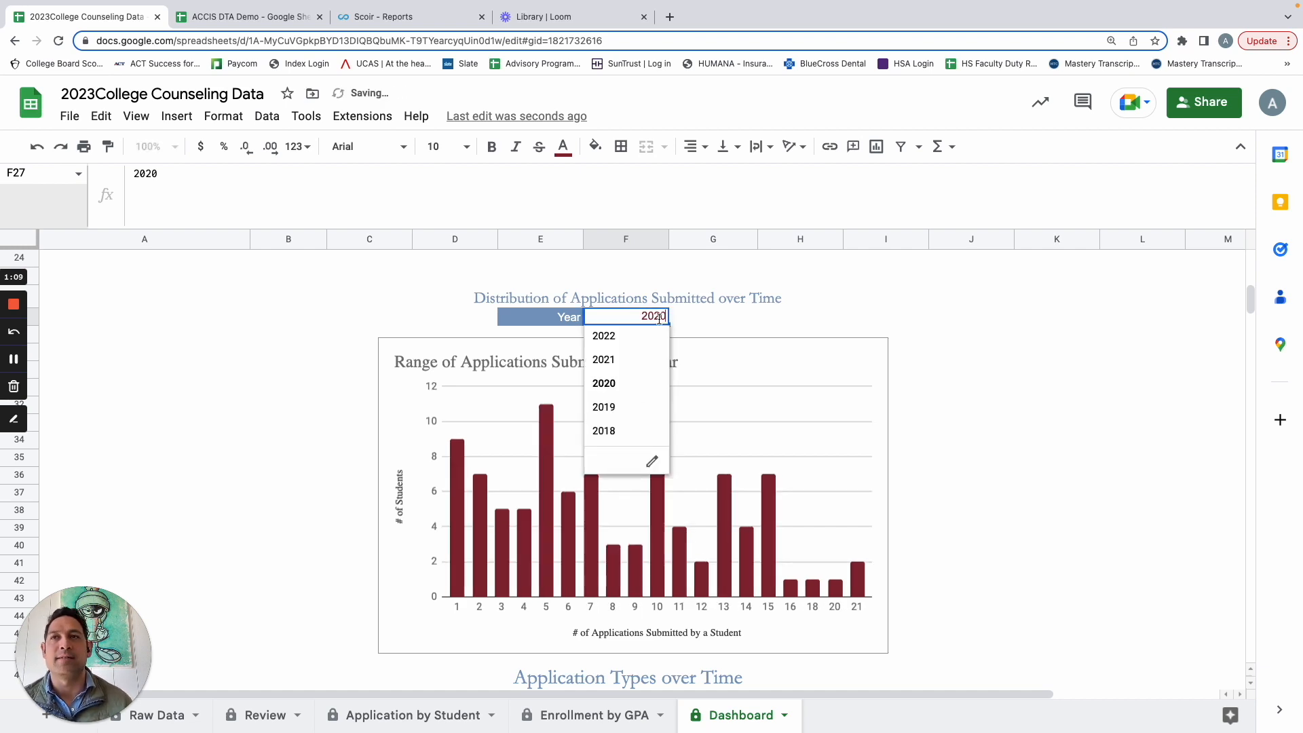
{"action": "left_click", "coordinate": [630, 339]}
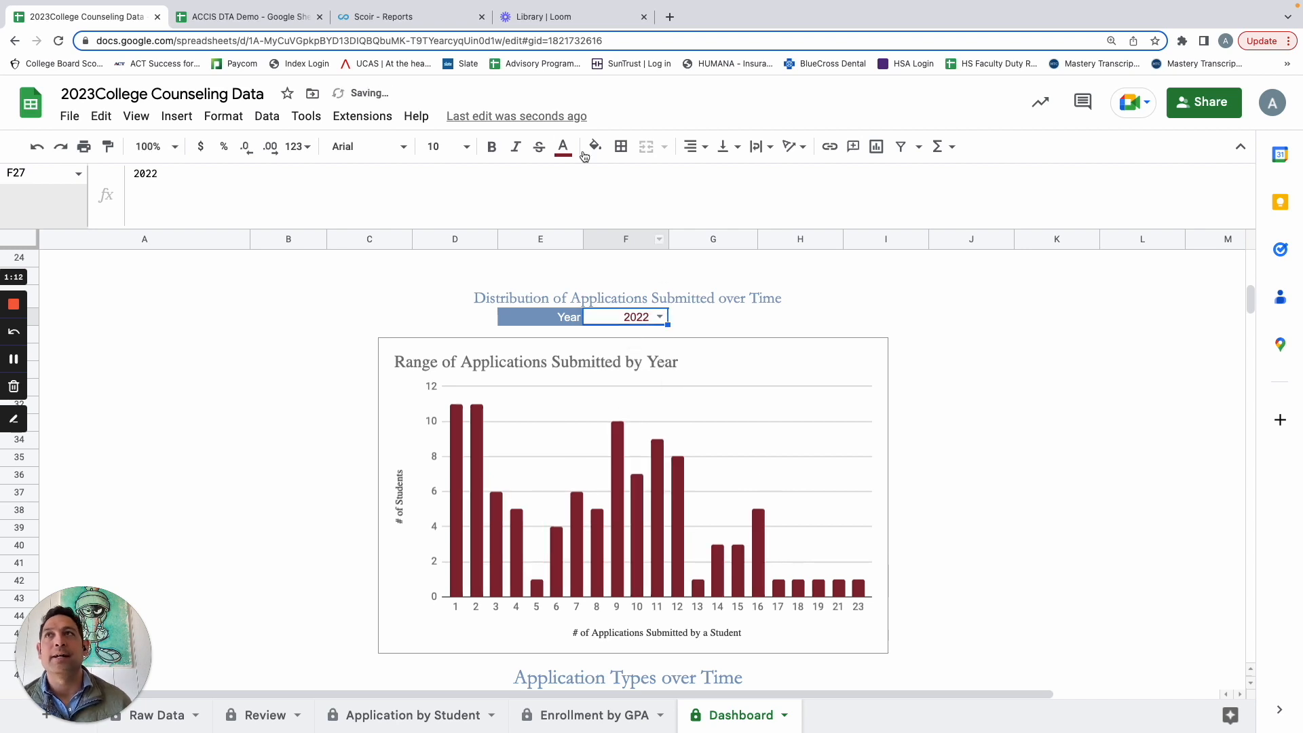
Switch to Scoir, open the Applications & Outcomes report and apply its class-year filter from 2023 to 2023
{"action": "left_click", "coordinate": [400, 21]}
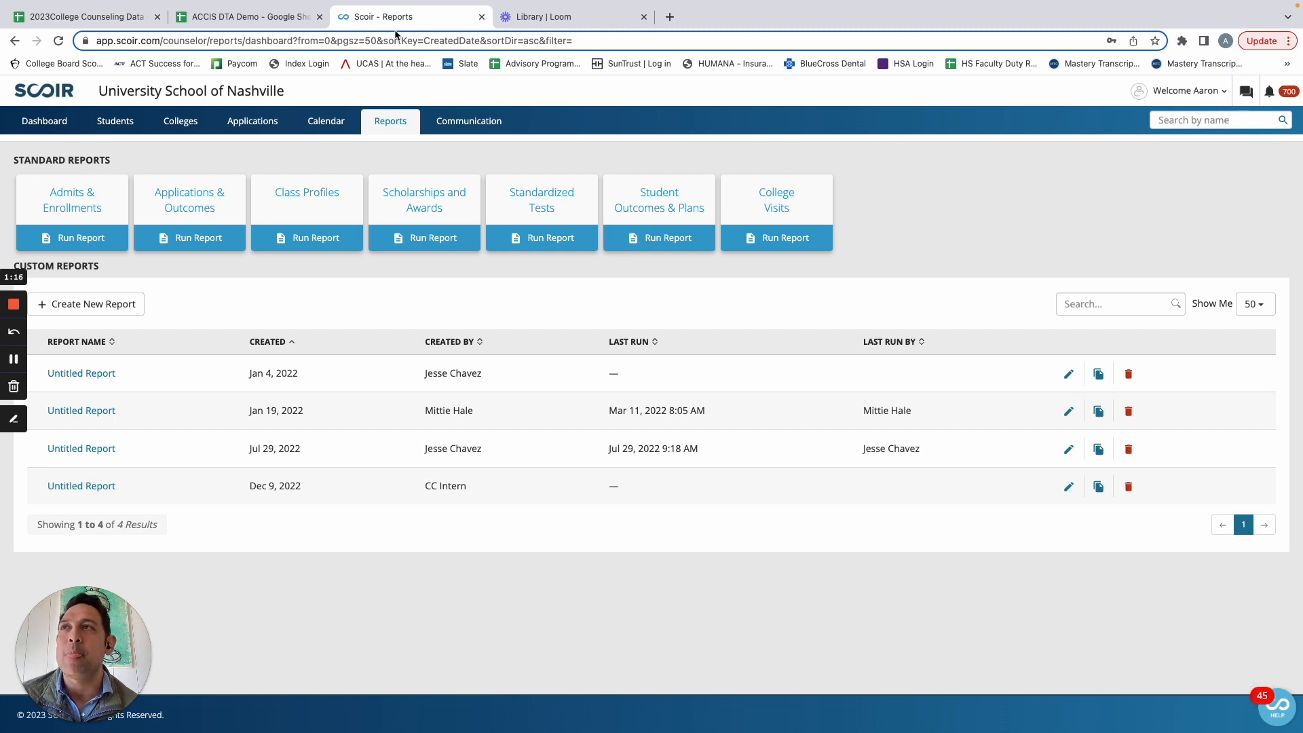
{"action": "left_click", "coordinate": [188, 205]}
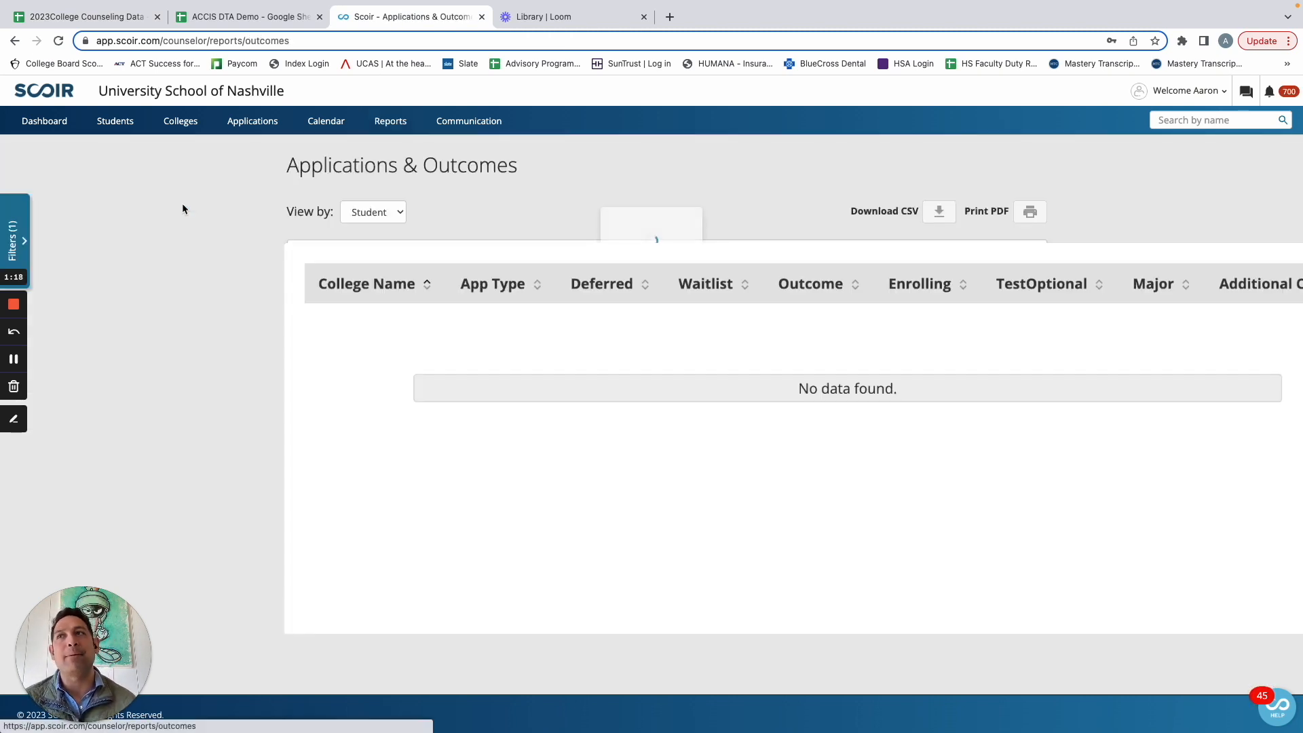
{"action": "left_click", "coordinate": [16, 230]}
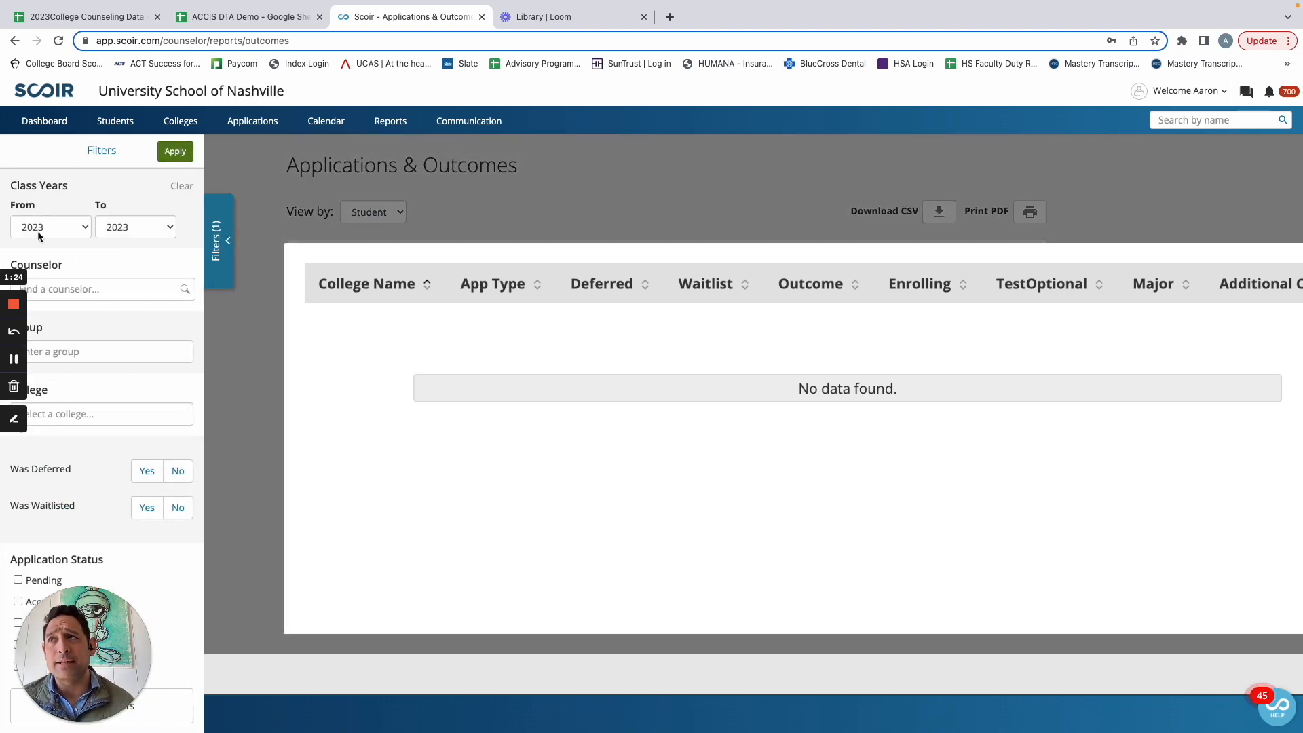
{"action": "left_click", "coordinate": [38, 231]}
{"action": "left_click", "coordinate": [31, 170]}
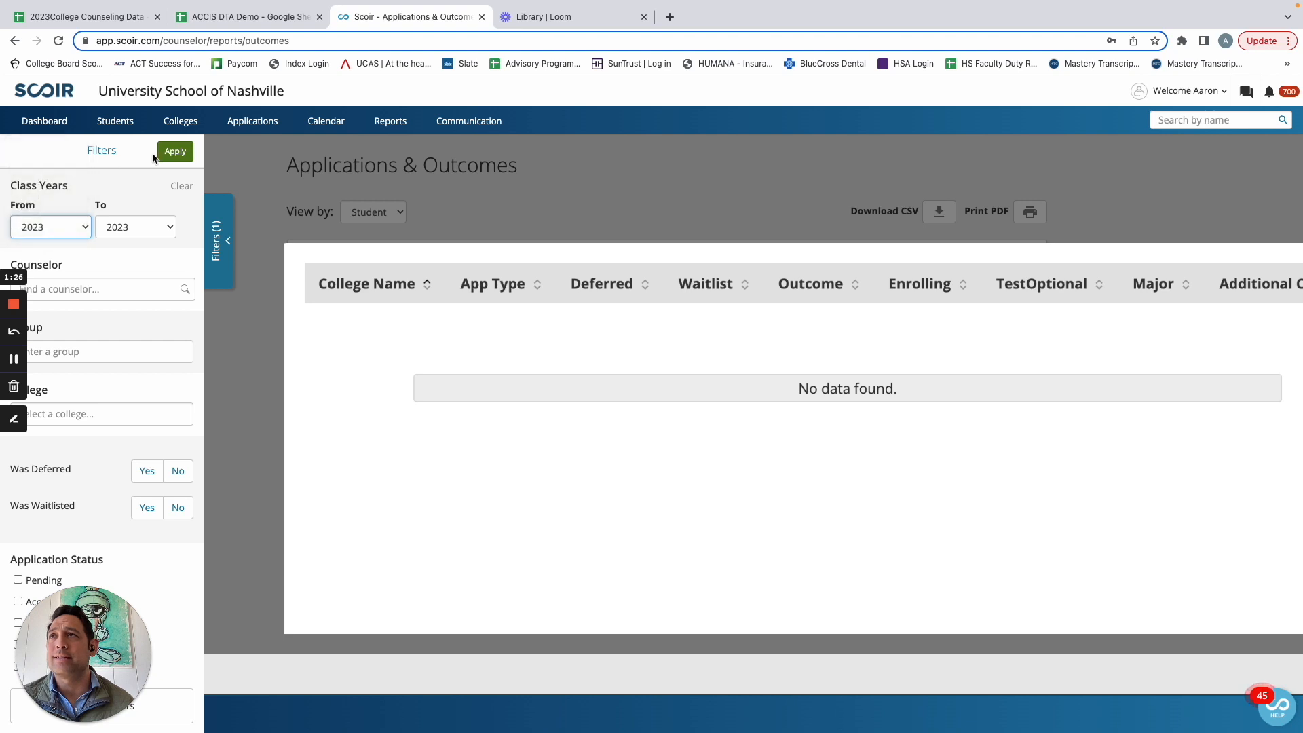
{"action": "left_click", "coordinate": [175, 150]}
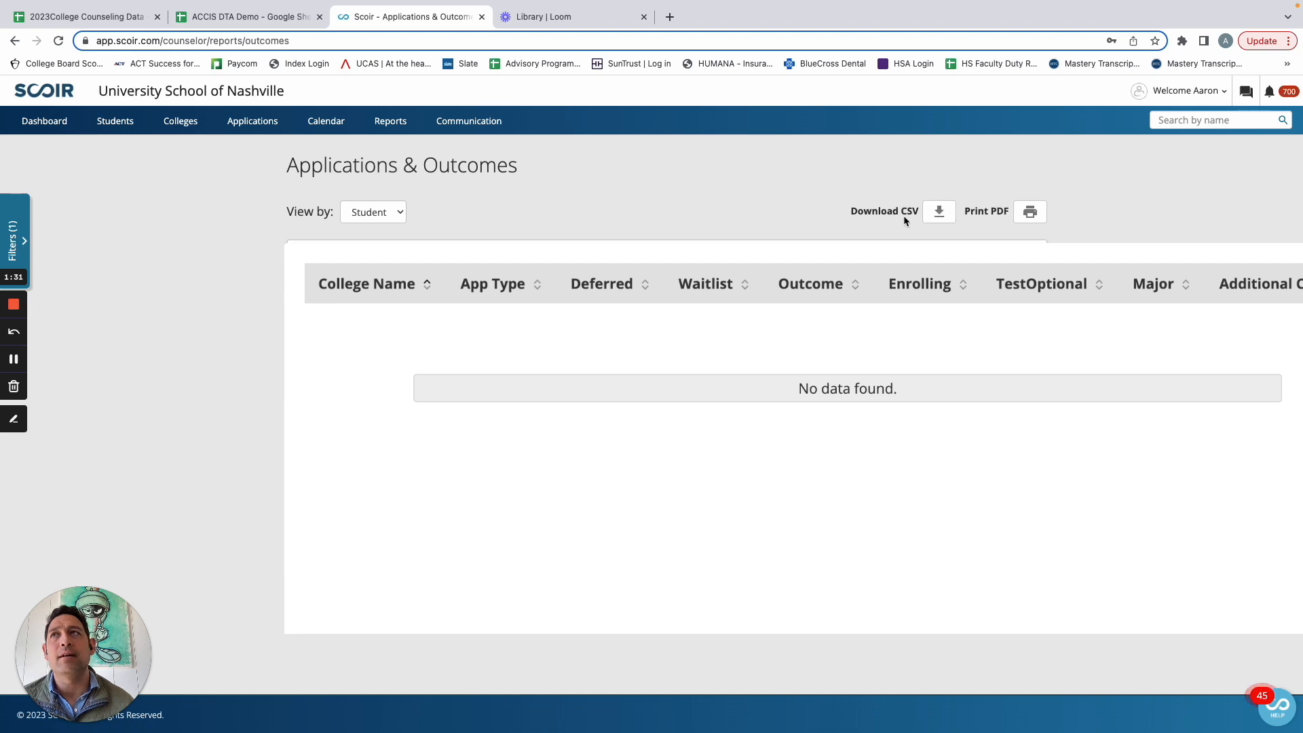
Switch to the ACCIS DTA Demo spreadsheet and confirm Raw Data as the name of its data sheet
{"action": "left_click", "coordinate": [84, 21]}
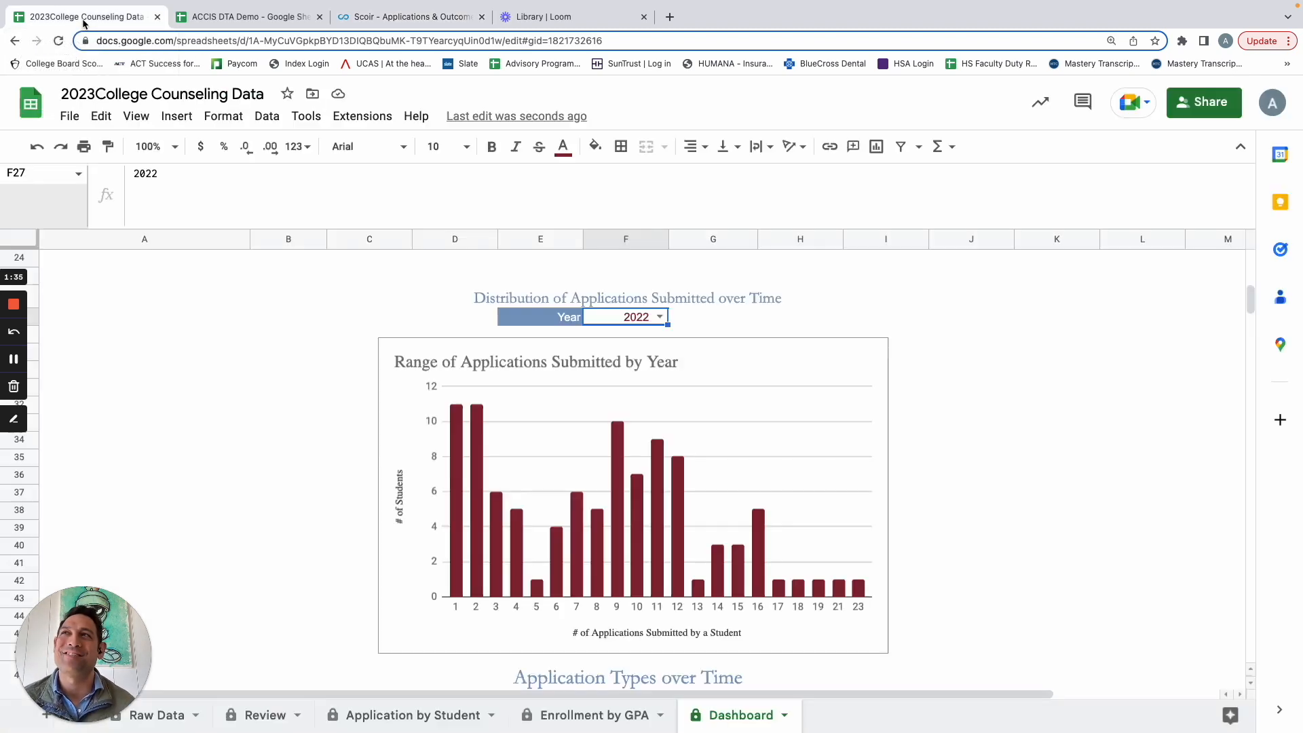
{"action": "left_click", "coordinate": [210, 17]}
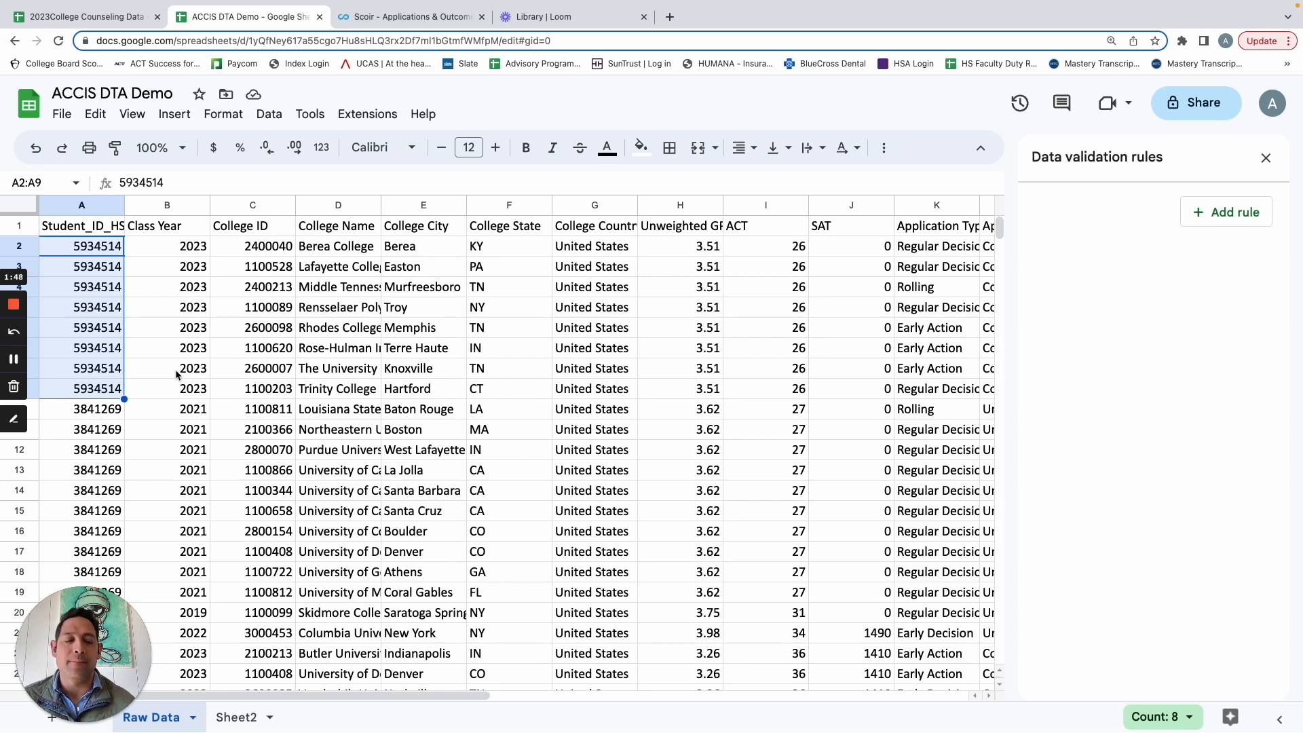
{"action": "right_click", "coordinate": [164, 718]}
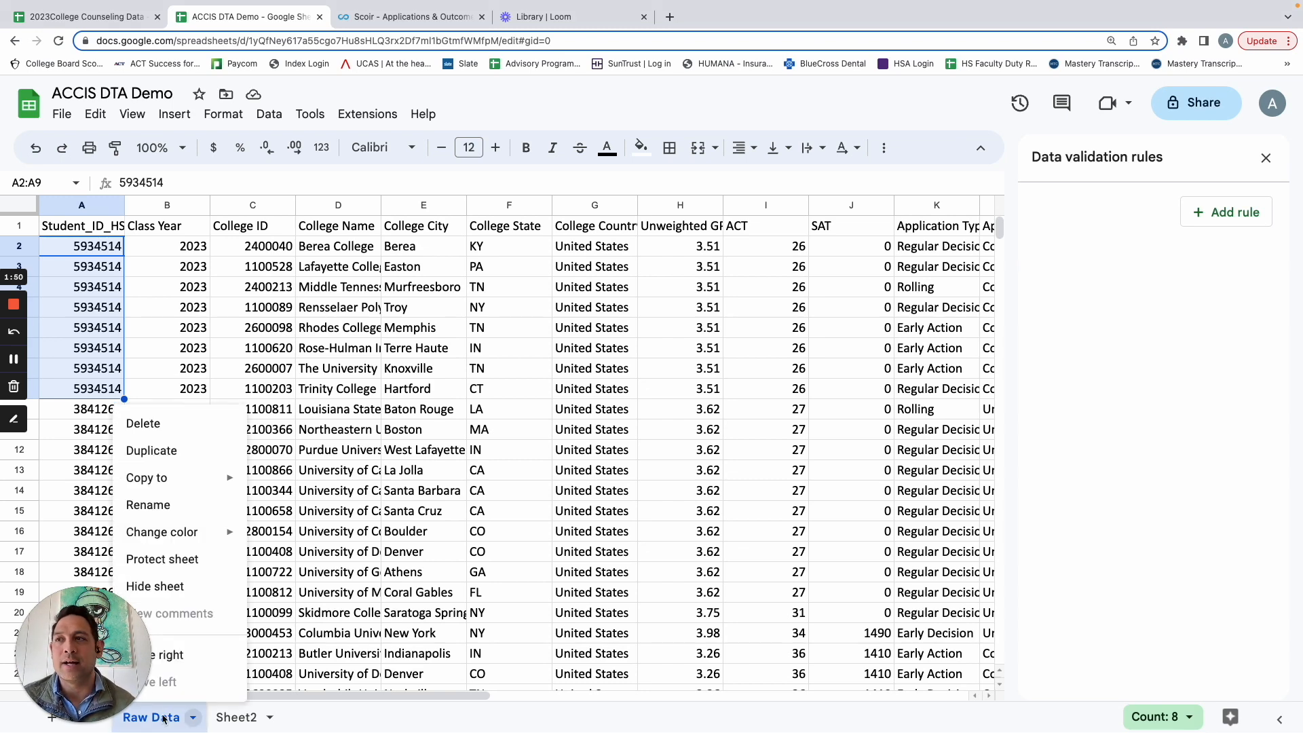
{"action": "left_click", "coordinate": [178, 509]}
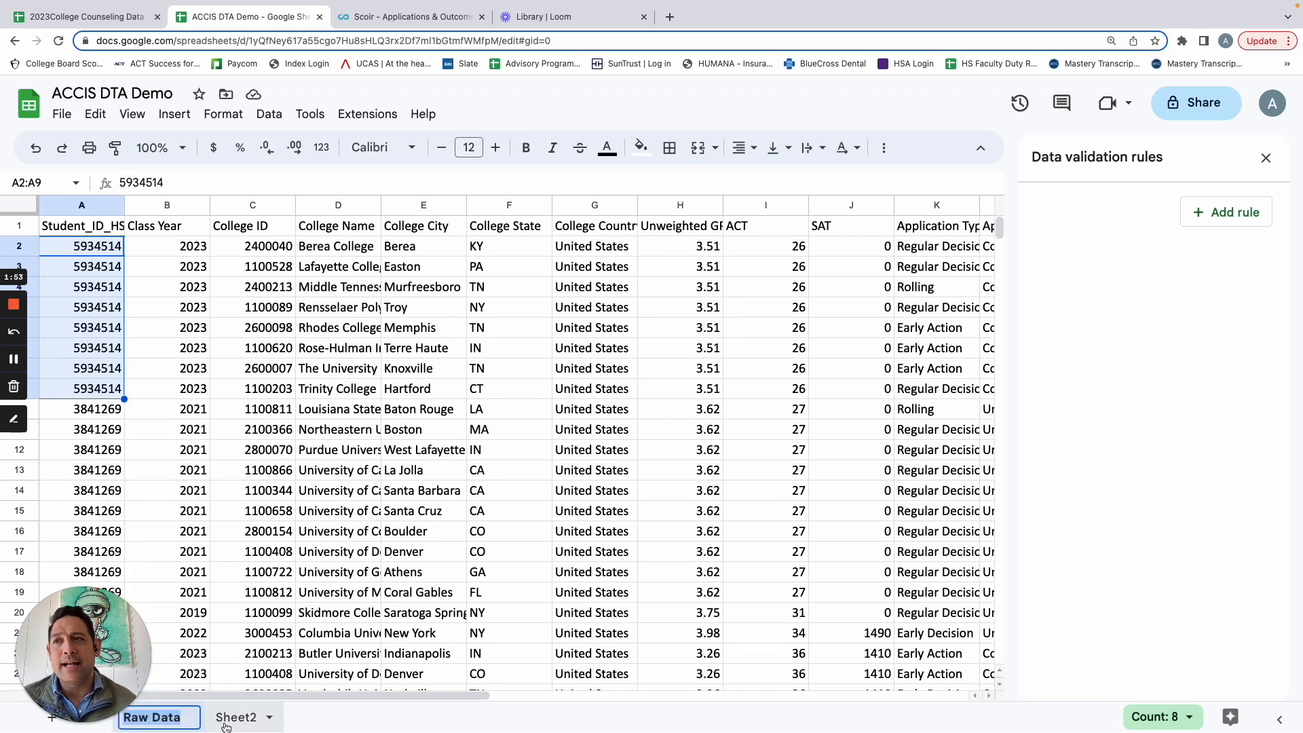
{"action": "key", "text": "Return"}
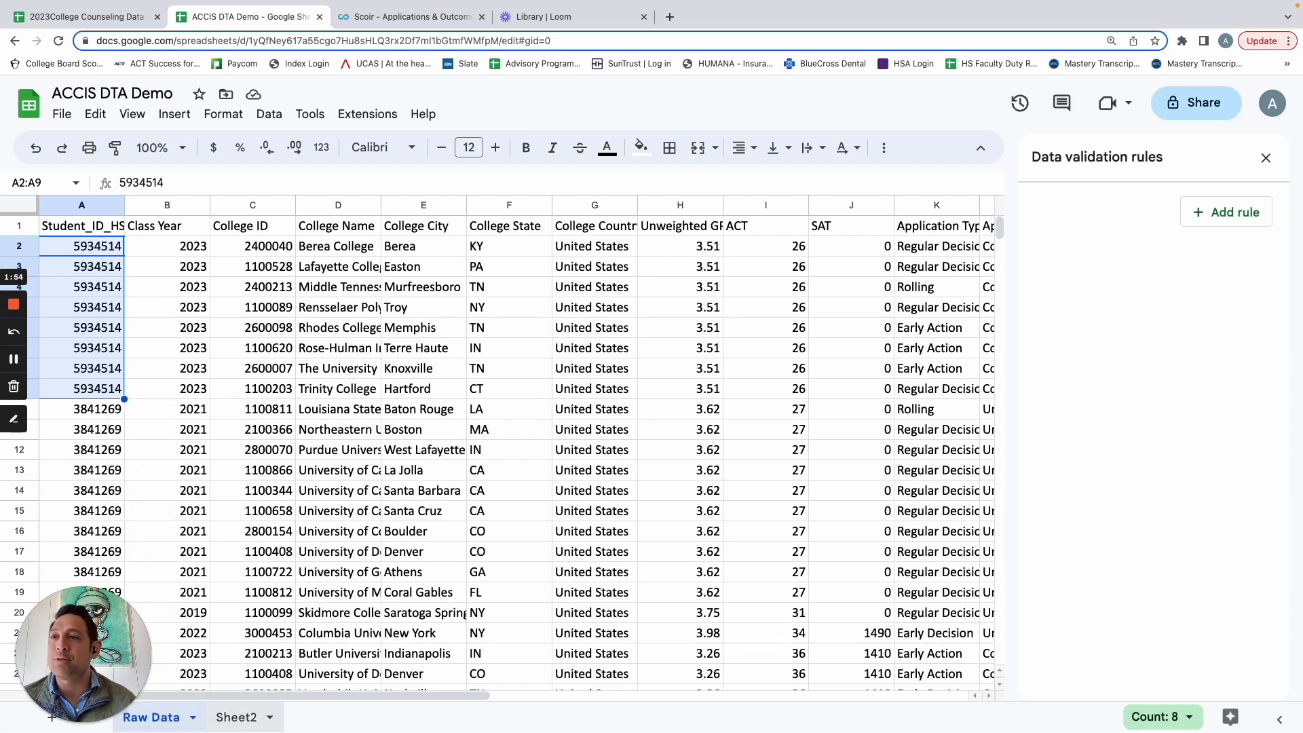
In A1 of Sheet2, enter =UNIQUE(QUERY('Raw Data'!A:B, "select A,B", 1)) to list each student ID with its class year
{"action": "left_click", "coordinate": [231, 719]}
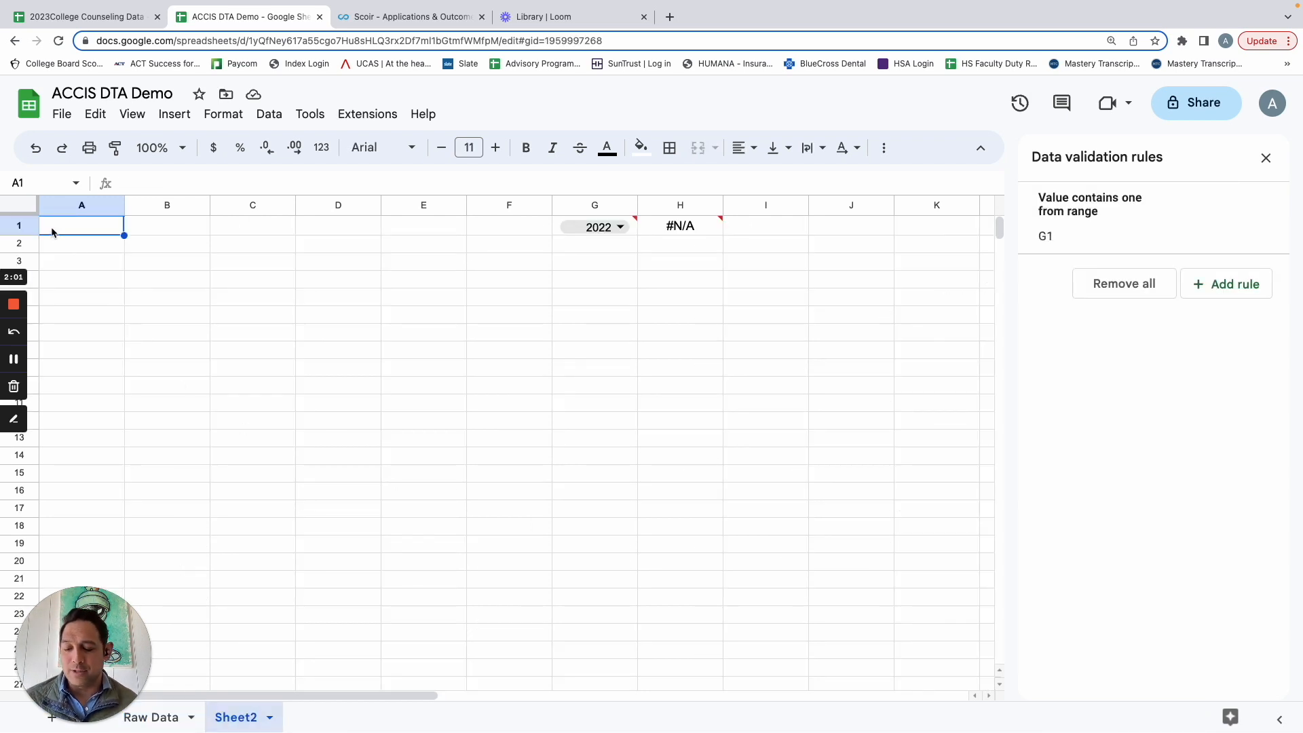
{"action": "type", "text": "=UNIQUE(QUERY('Raw Data'!A:B, \"select A,B\", 1))"}
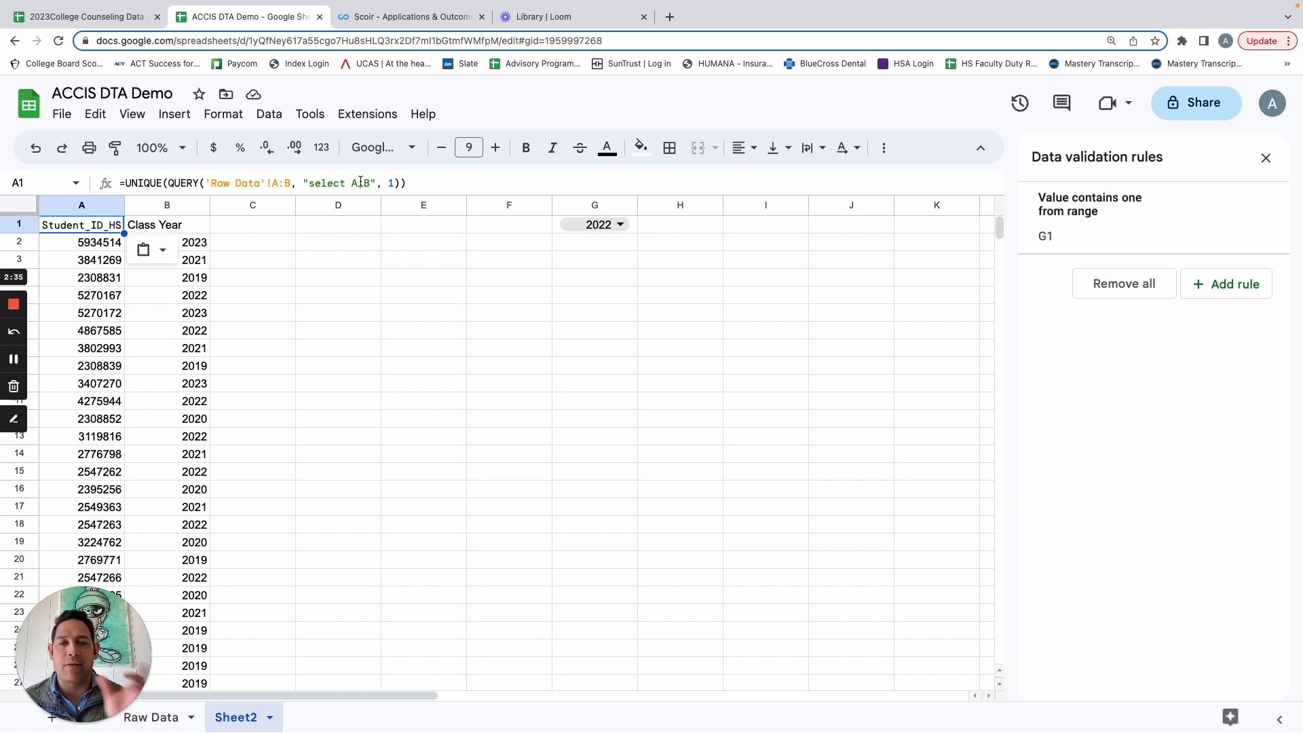
Examine the generated list of unique student IDs and class years down to its last row
{"action": "left_click", "coordinate": [79, 248]}
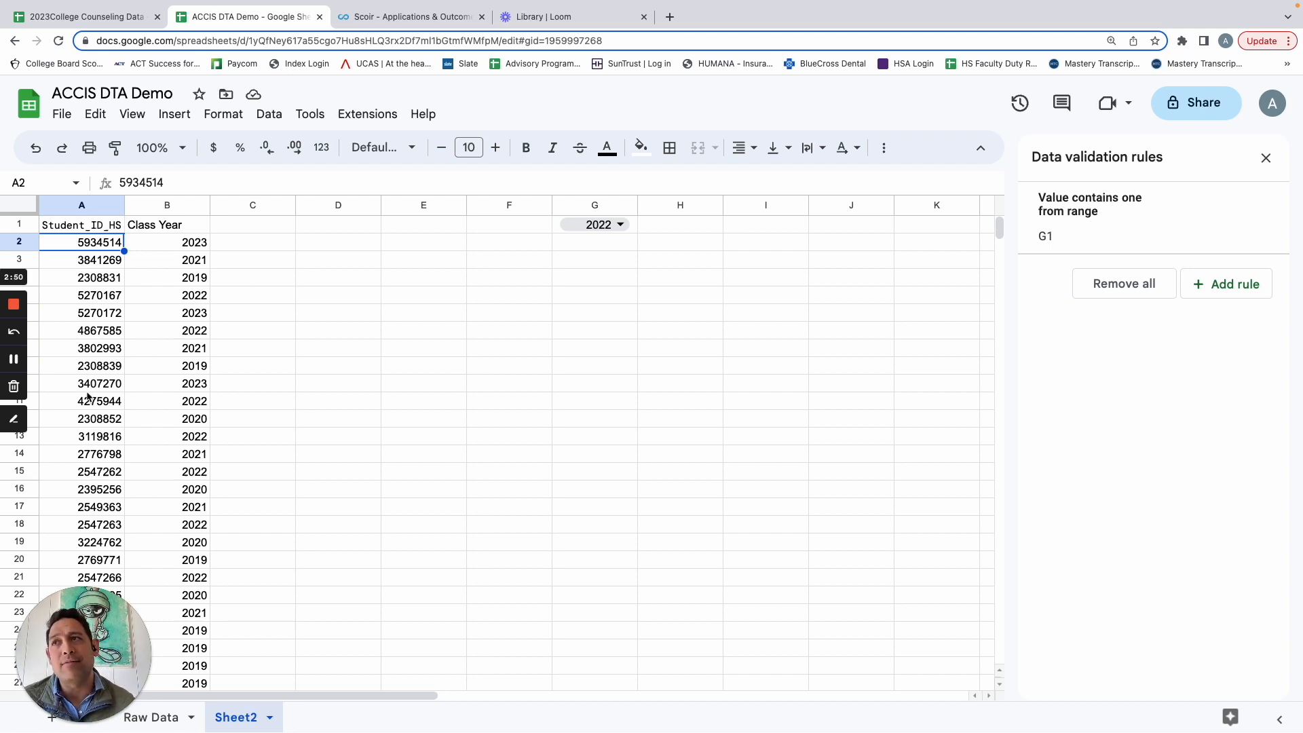
{"action": "scroll", "coordinate": [88, 396], "scroll_direction": "down", "scroll_amount": 20}
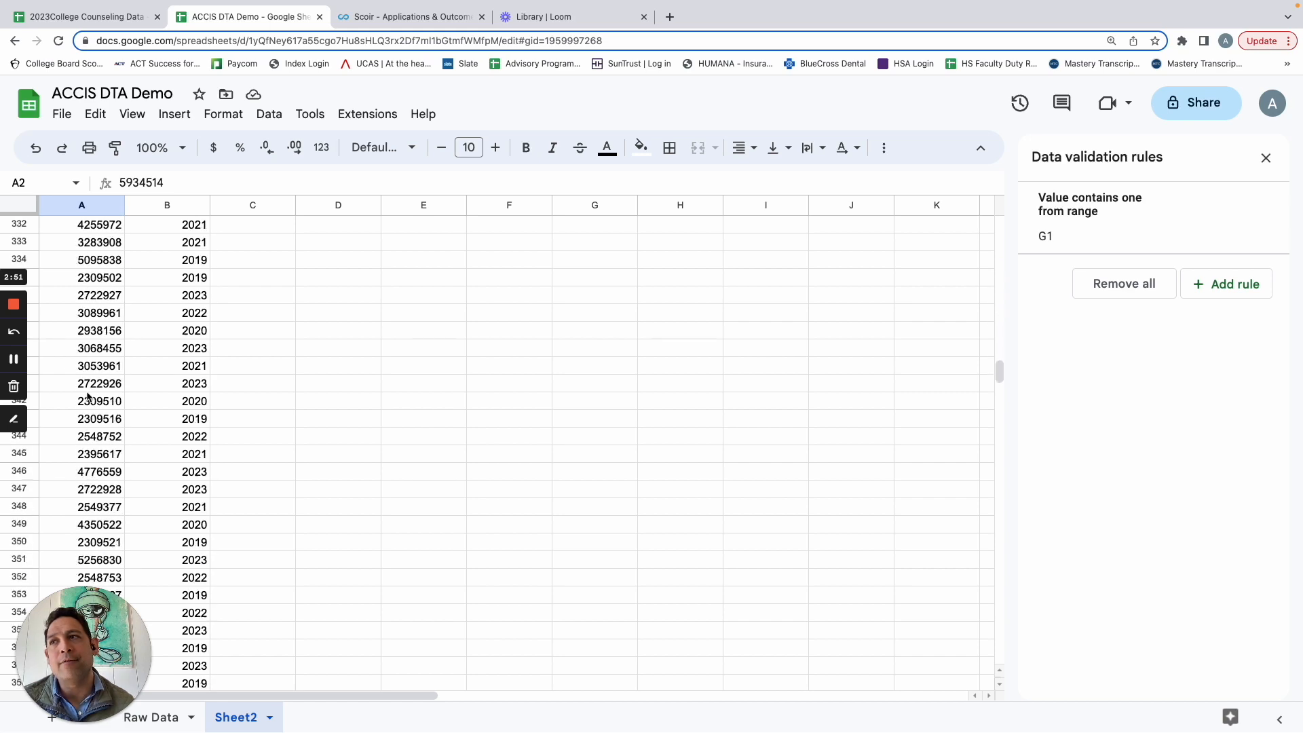
{"action": "scroll", "coordinate": [88, 396], "scroll_direction": "down", "scroll_amount": 20}
{"action": "scroll", "coordinate": [88, 396], "scroll_direction": "up", "scroll_amount": 5}
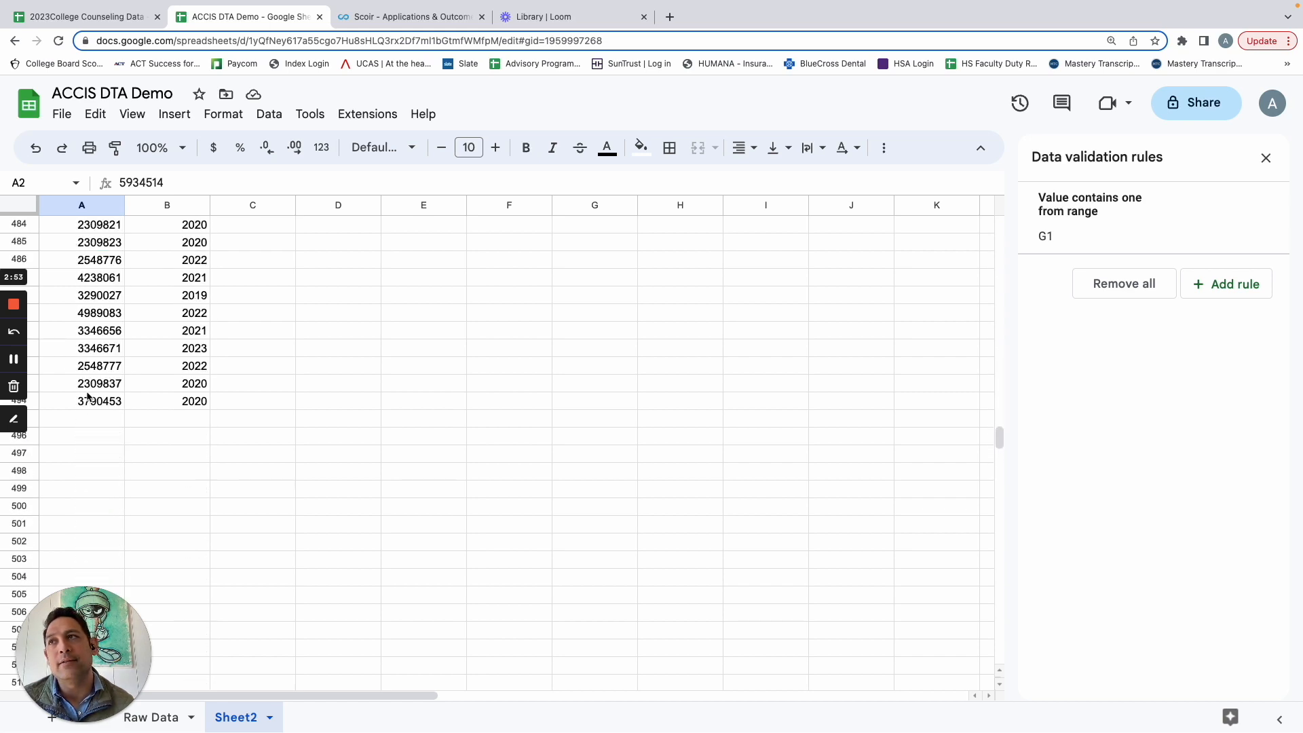
{"action": "scroll", "coordinate": [87, 396], "scroll_direction": "up", "scroll_amount": 2}
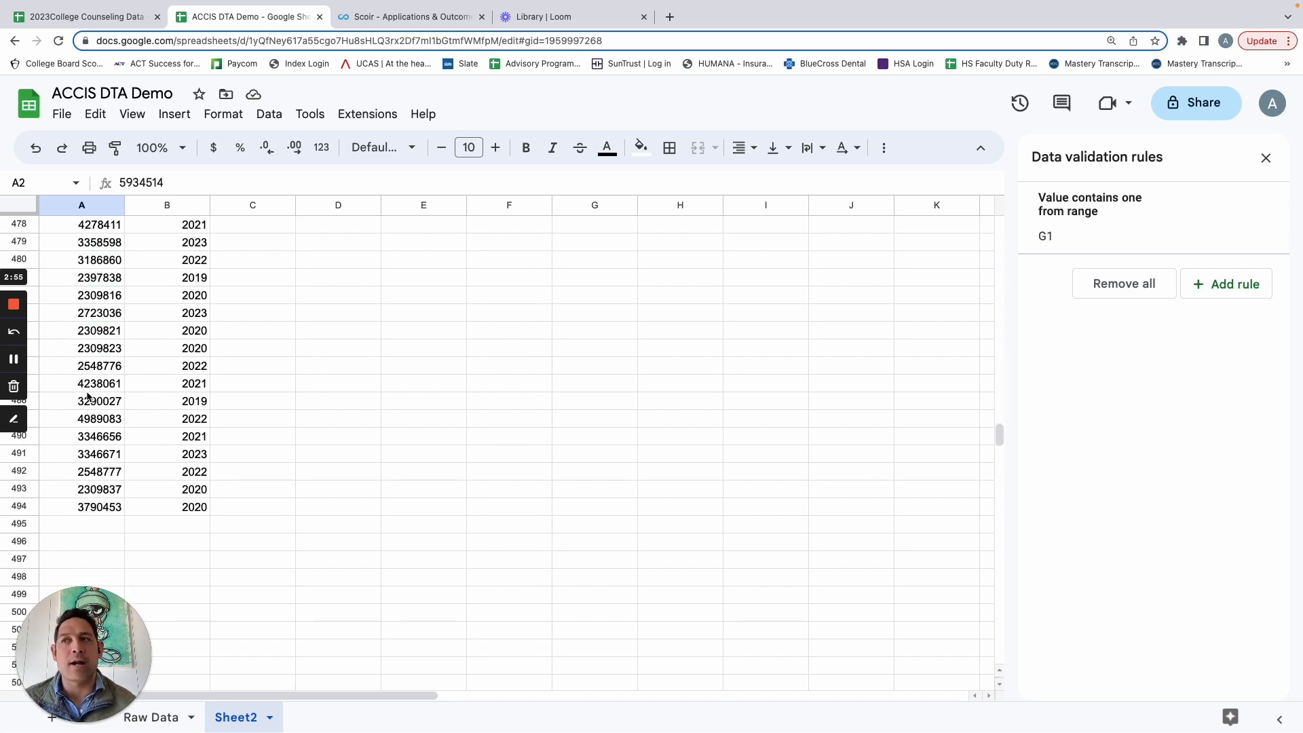
{"action": "scroll", "coordinate": [88, 396], "scroll_direction": "up", "scroll_amount": 20}
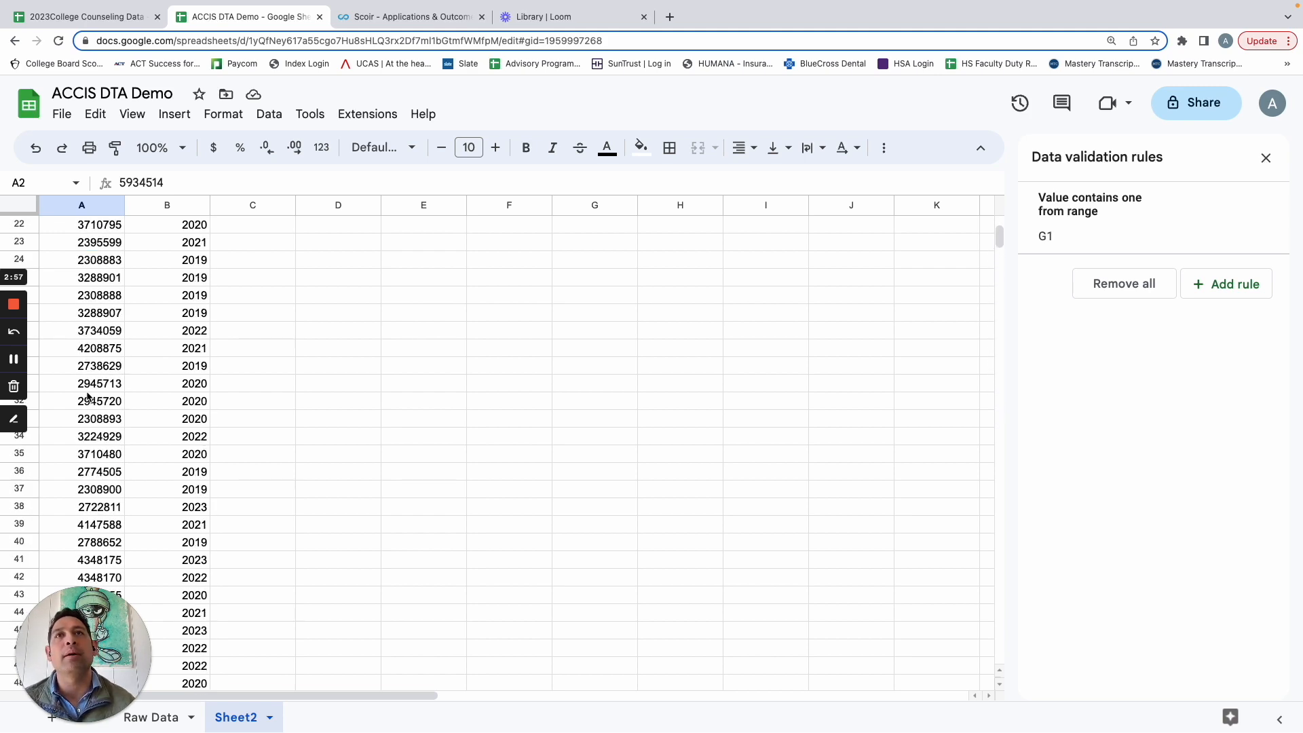
{"action": "scroll", "coordinate": [87, 396], "scroll_direction": "up", "scroll_amount": 8}
Title C1 "App Submitted" and count the first student's applications in C2 with =COUNTIF('Raw Data'!A:A, A2)
{"action": "left_click", "coordinate": [235, 226]}
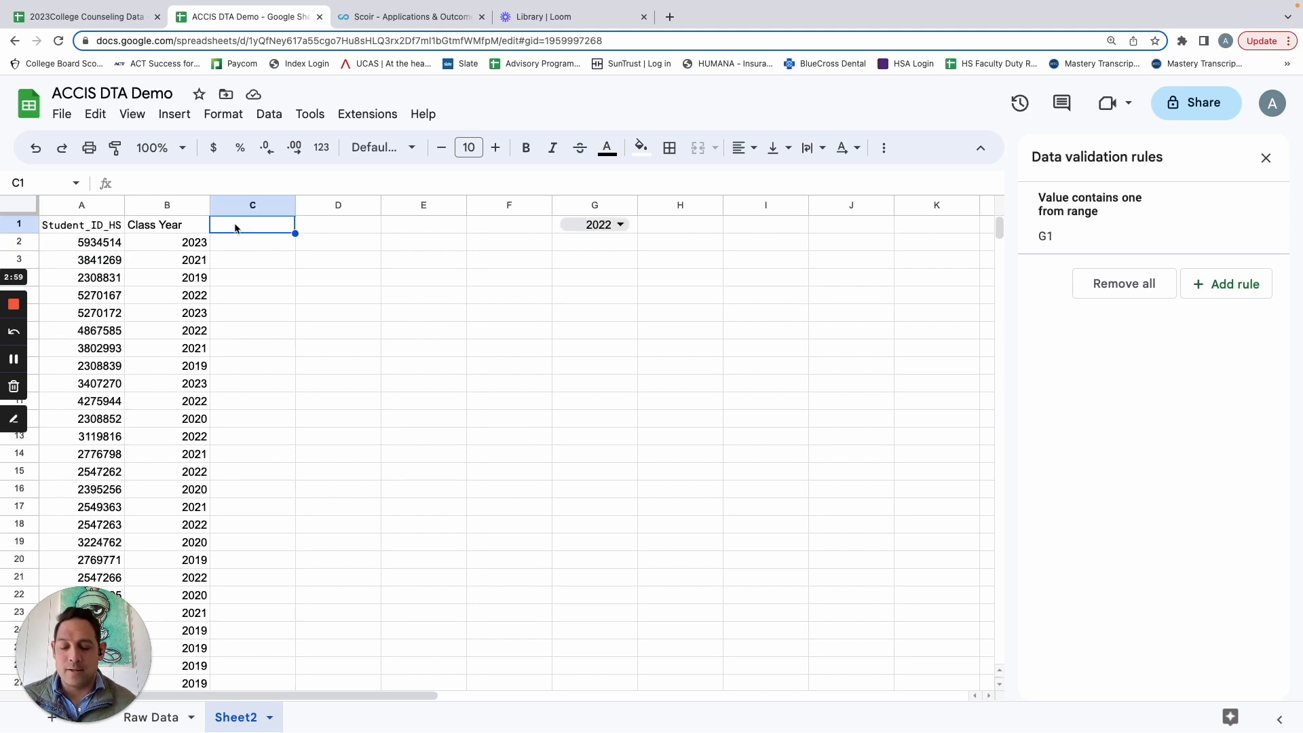
{"action": "type", "text": "App "}
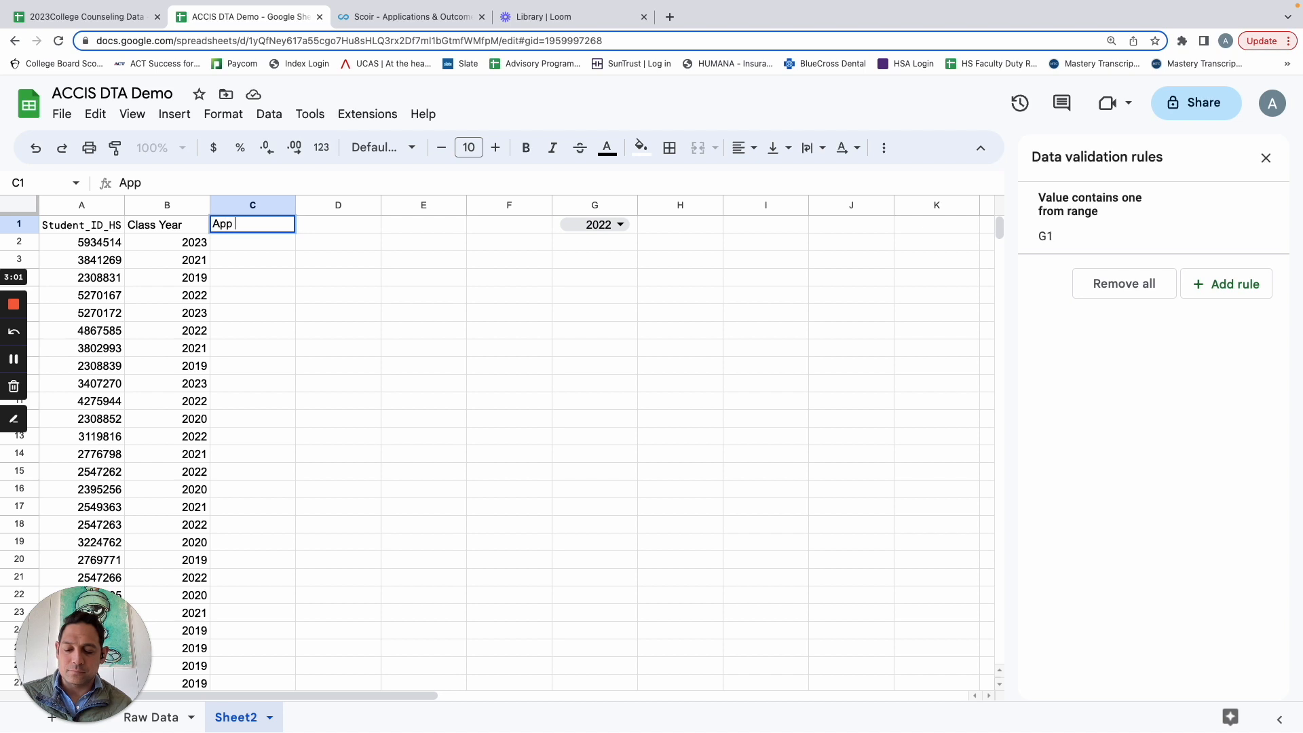
{"action": "type", "text": "Submitted"}
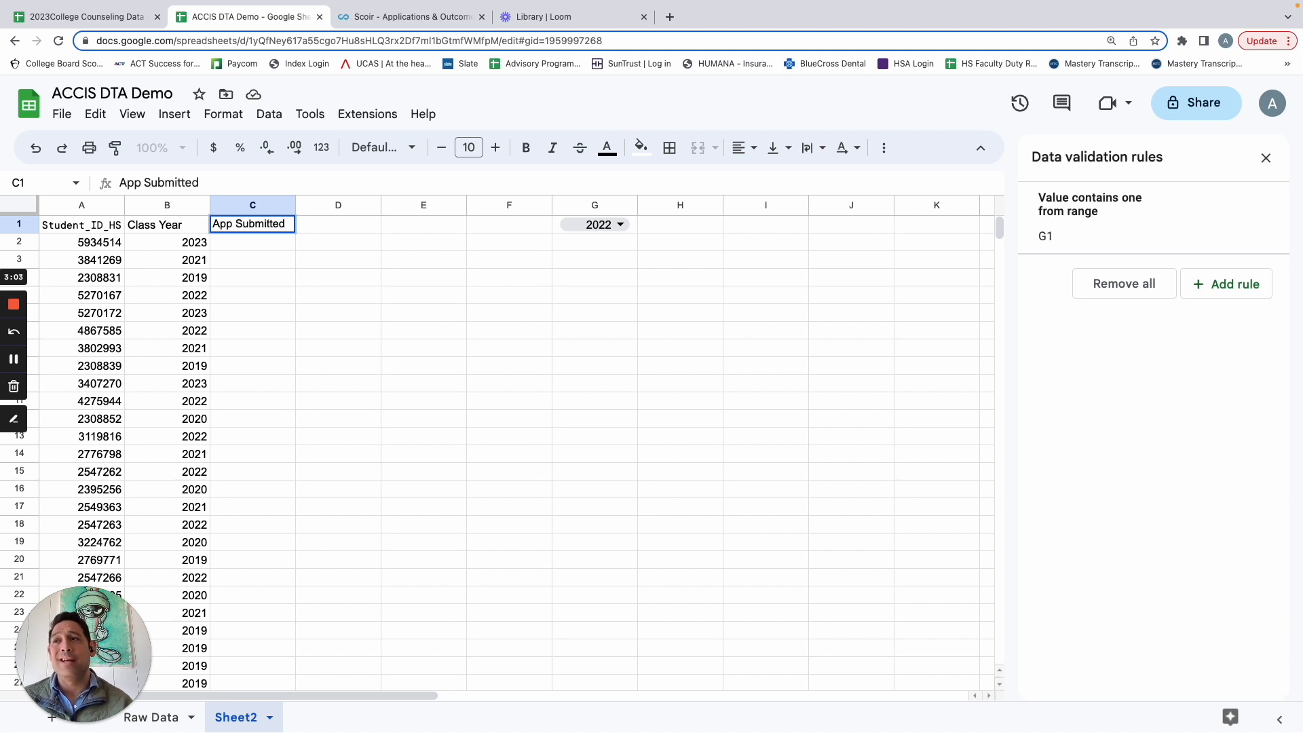
{"action": "key", "text": "Return"}
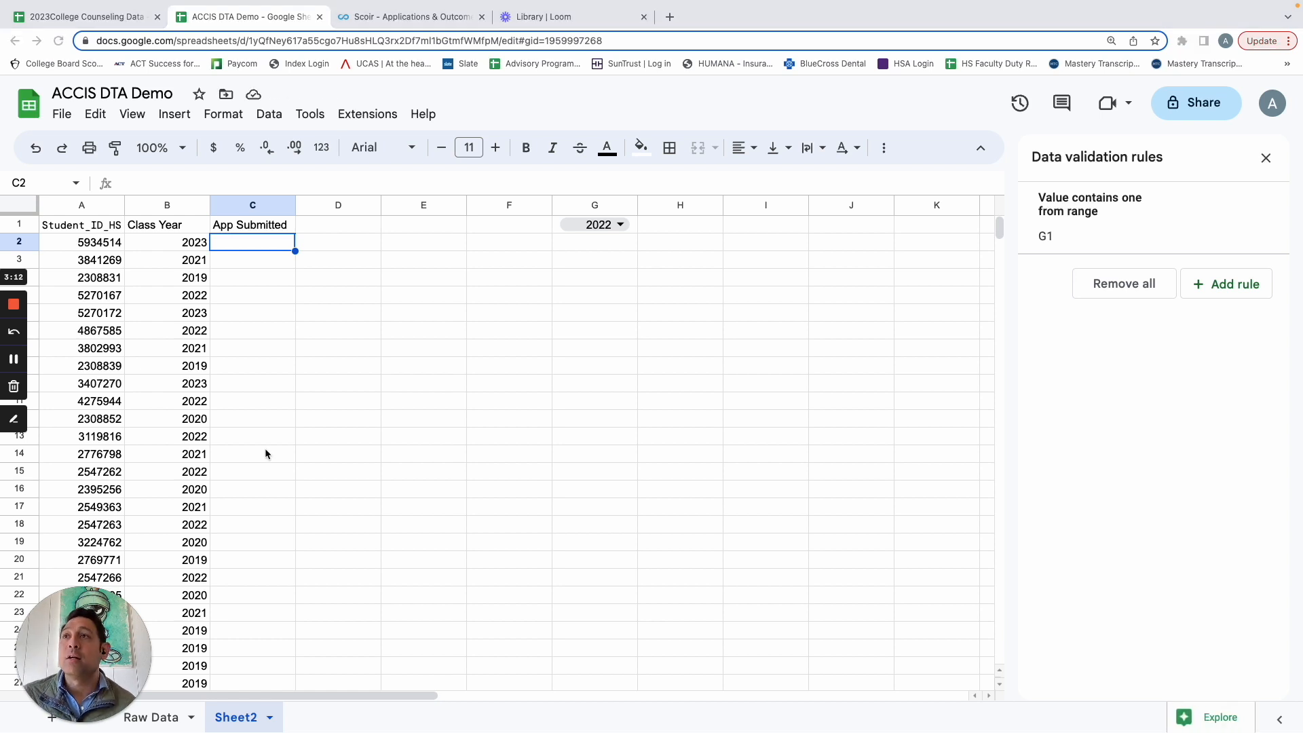
{"action": "type", "text": "=COUNTIF('Raw Data'!A:A, A2)"}
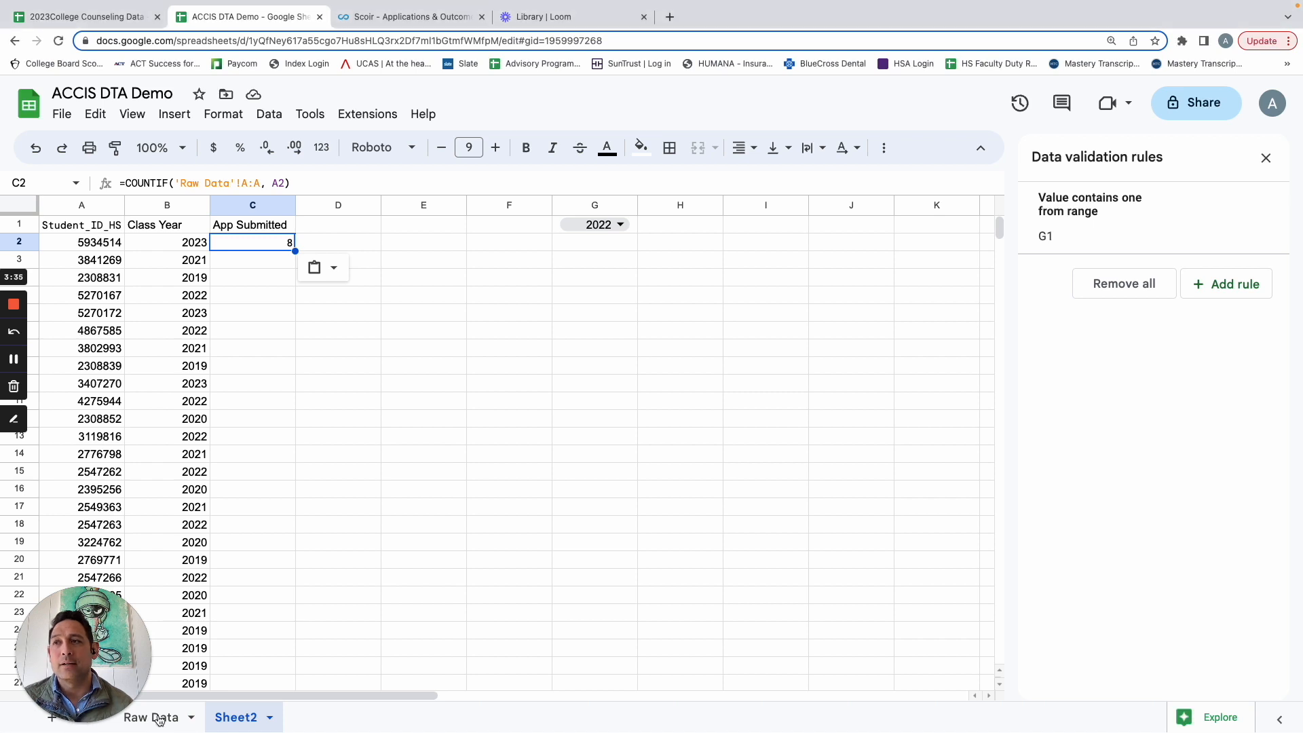
Check the first student's rows in Raw Data, and fill the COUNTIF formula on Sheet2 from C2 down to C494
{"action": "left_click_drag", "start_coordinate": [101, 649], "coordinate": [108, 567]}
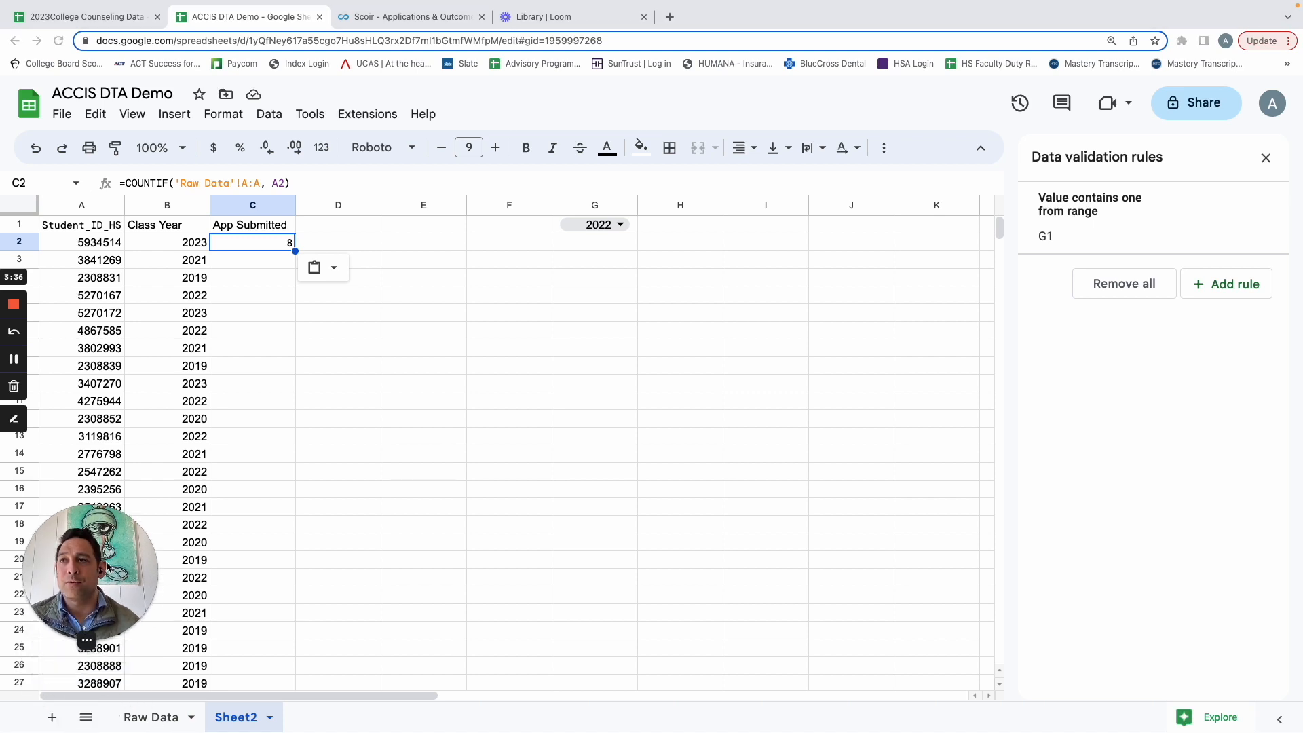
{"action": "left_click", "coordinate": [153, 718]}
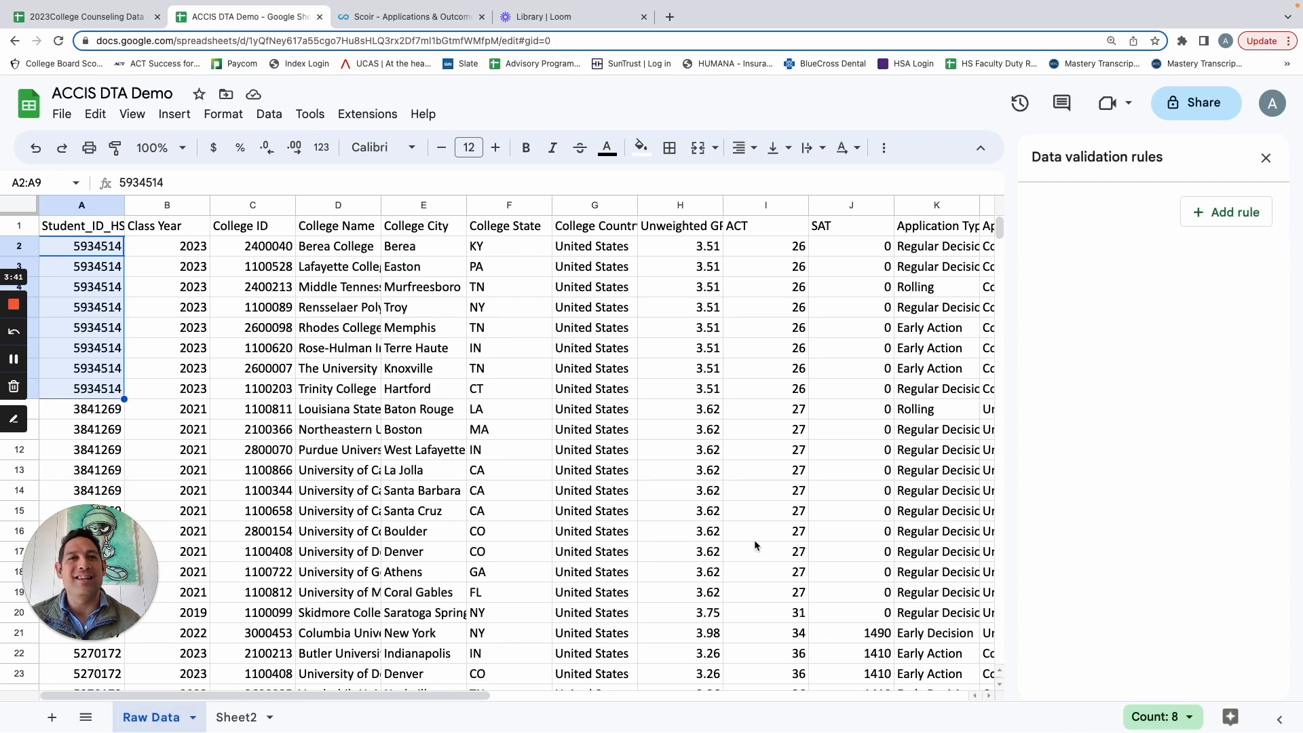
{"action": "left_click", "coordinate": [238, 721]}
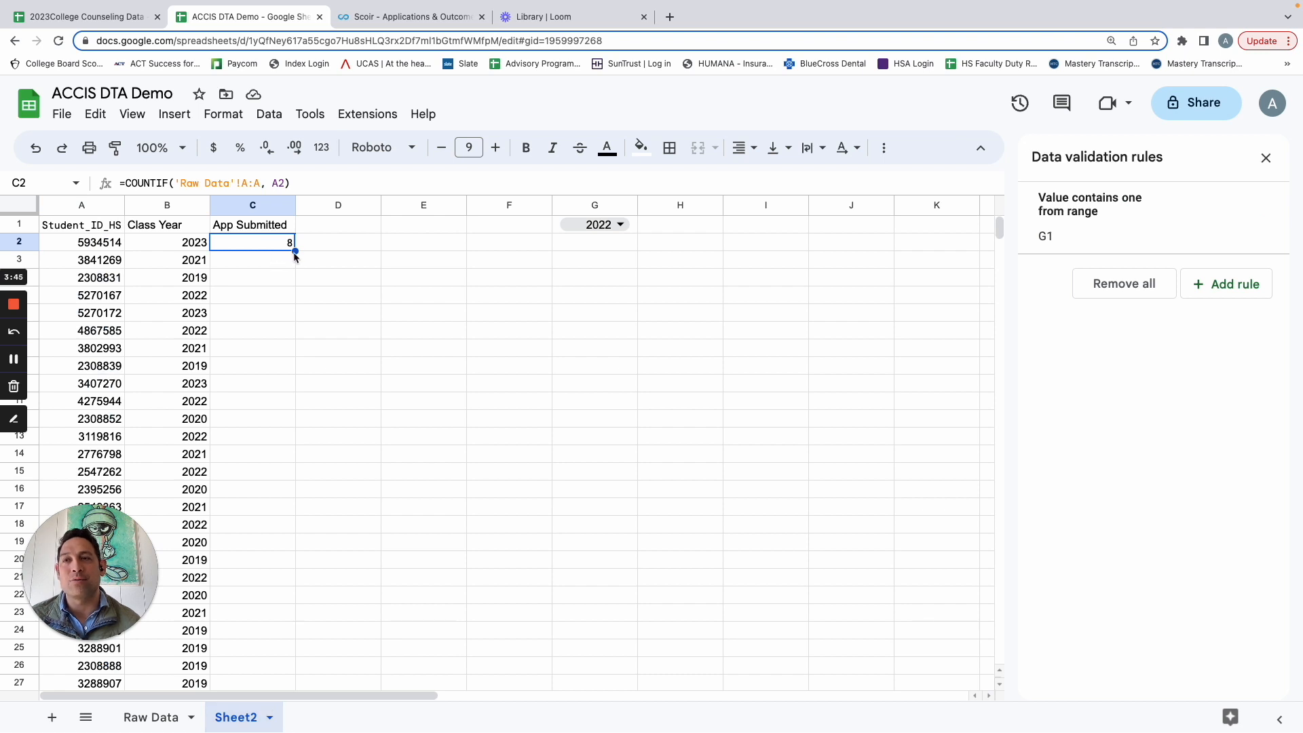
{"action": "left_click_drag", "start_coordinate": [295, 250], "coordinate": [205, 406]}
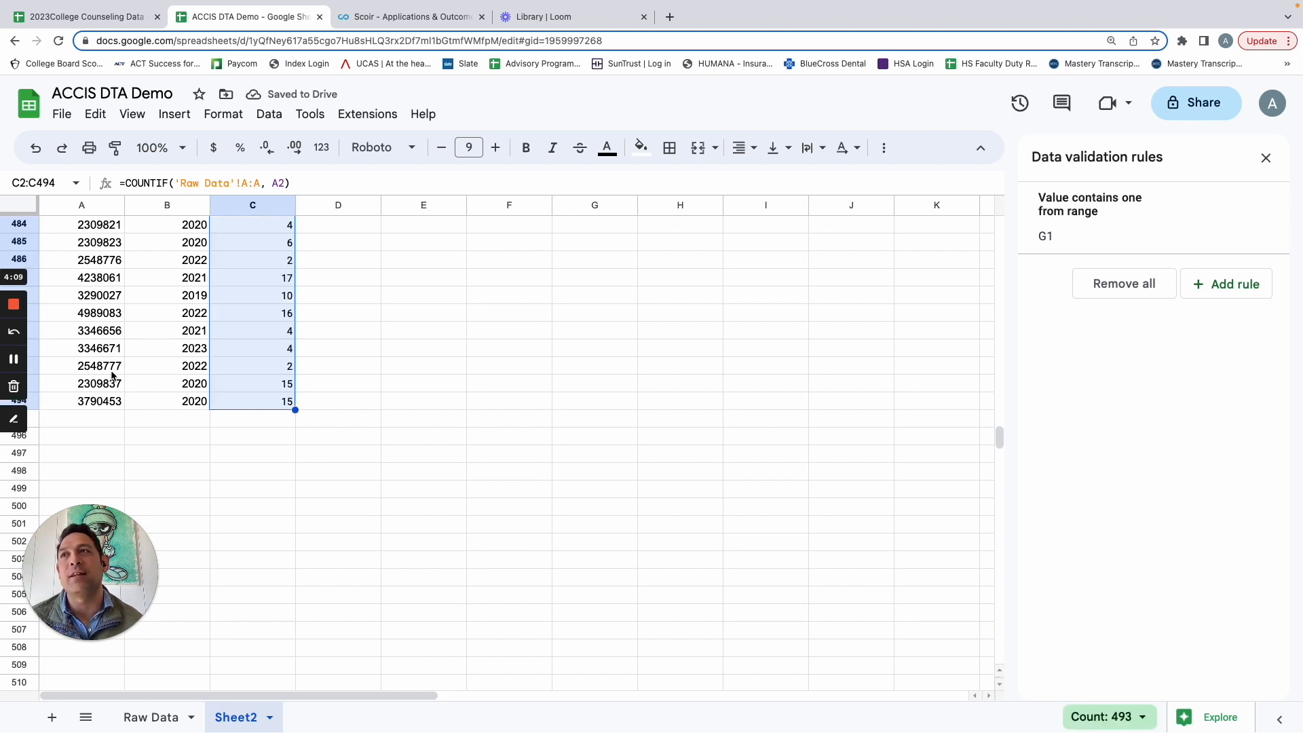
{"action": "scroll", "coordinate": [206, 365], "scroll_direction": "up", "scroll_amount": 20}
{"action": "scroll", "coordinate": [206, 365], "scroll_direction": "up", "scroll_amount": 20}
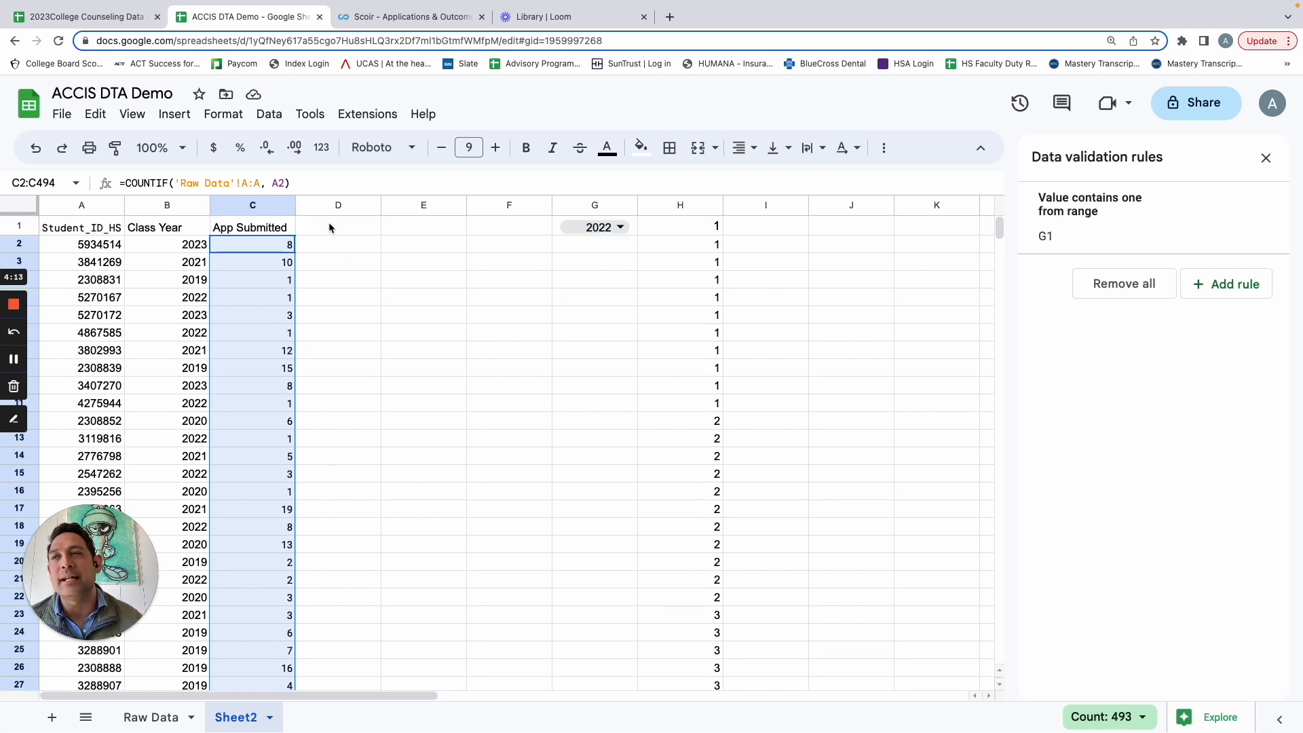
Set up cell G1 as a dropdown from a range, using =Sheet2!$B:$B as the source of class years
{"action": "left_click", "coordinate": [330, 227]}
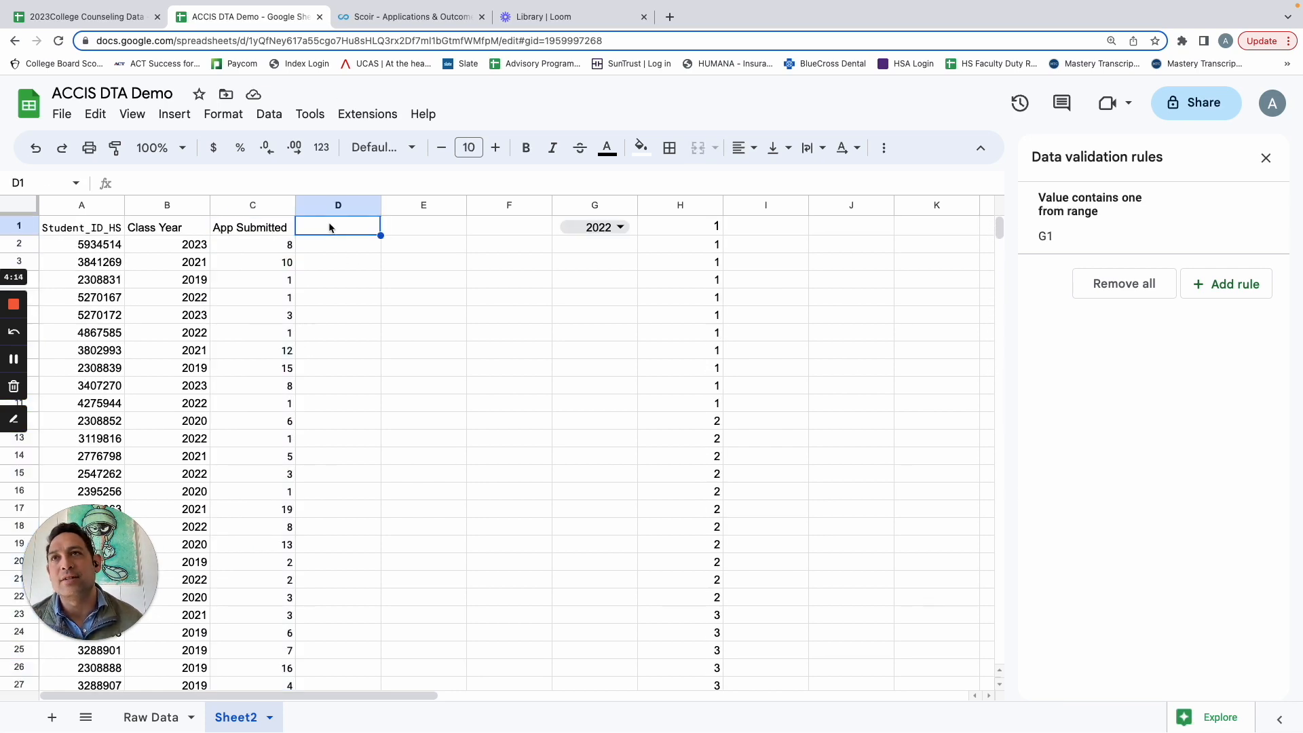
{"action": "left_click", "coordinate": [556, 230]}
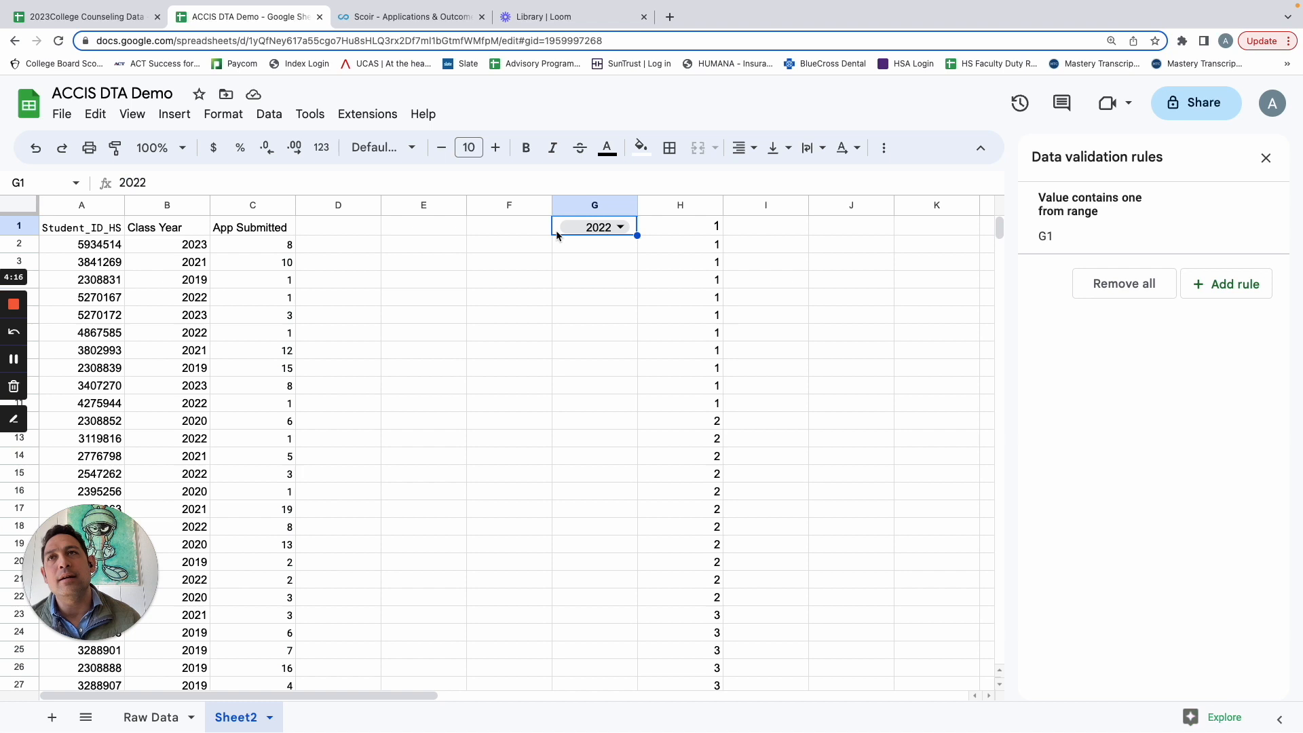
{"action": "left_click", "coordinate": [179, 120]}
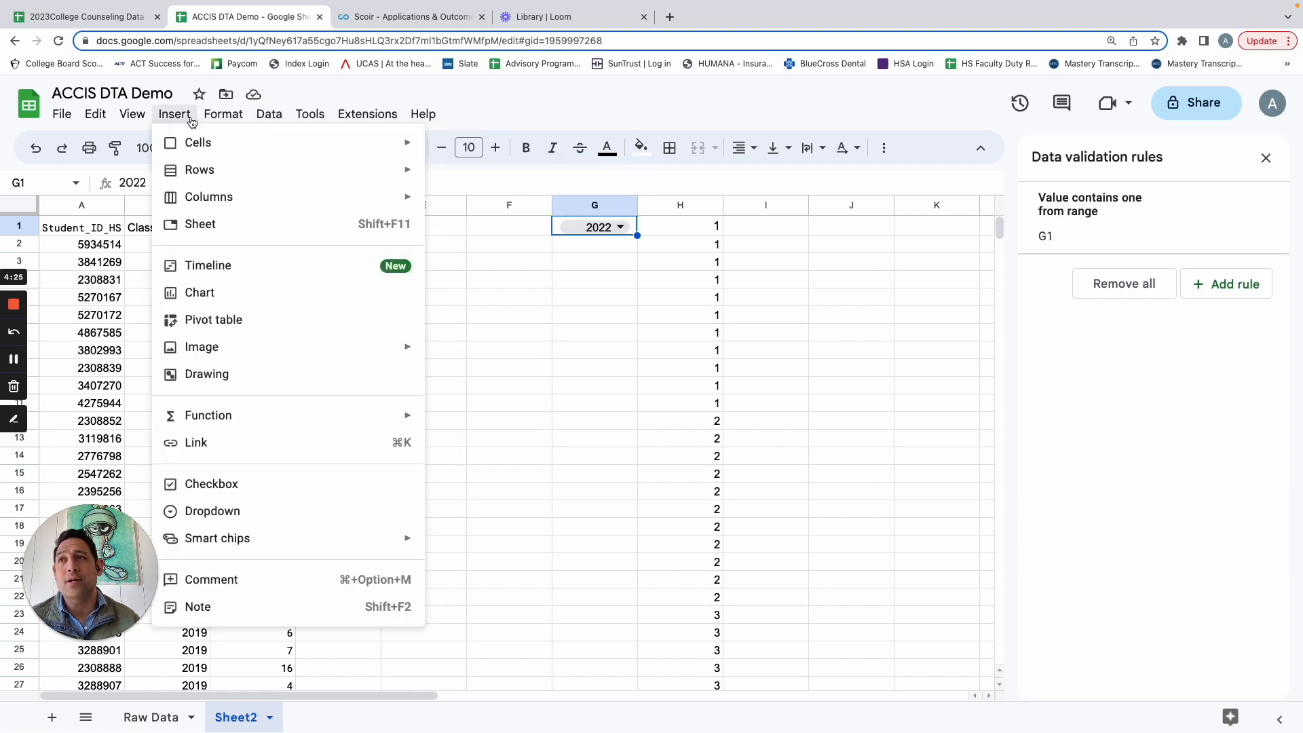
{"action": "left_click", "coordinate": [218, 518]}
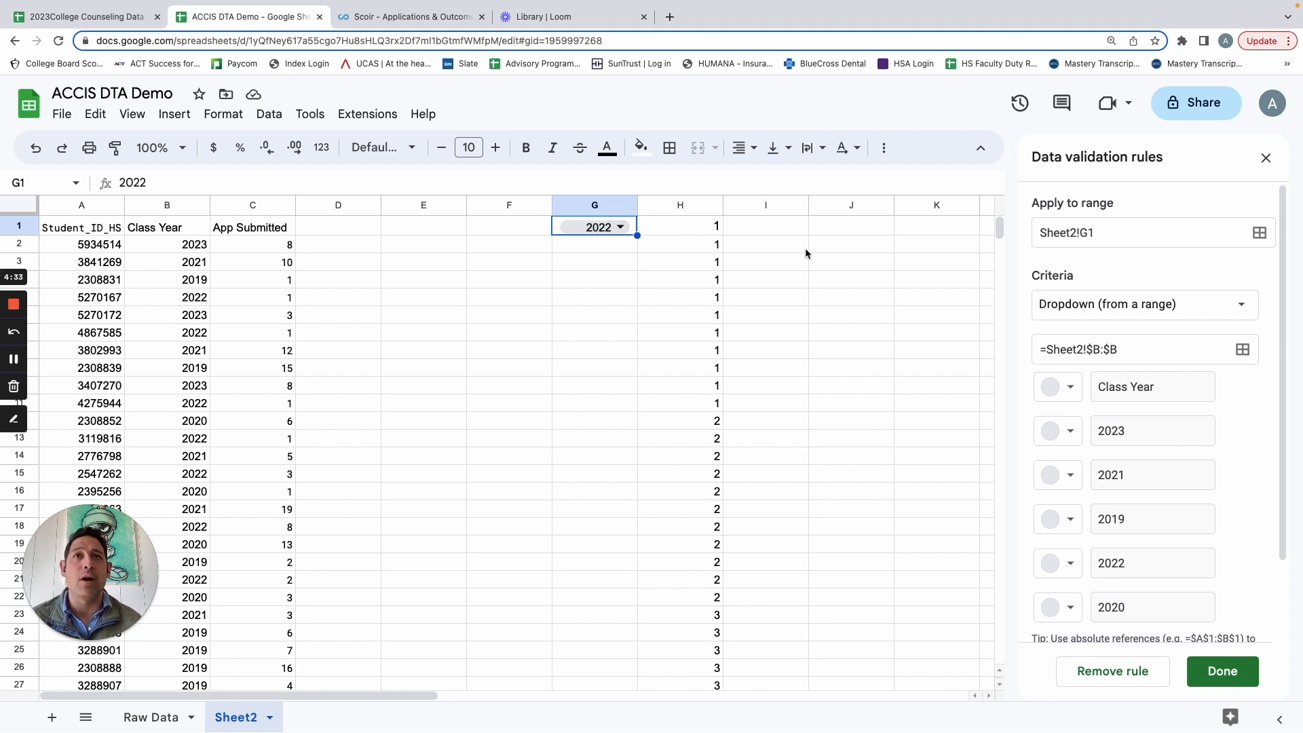
{"action": "left_click", "coordinate": [1086, 307]}
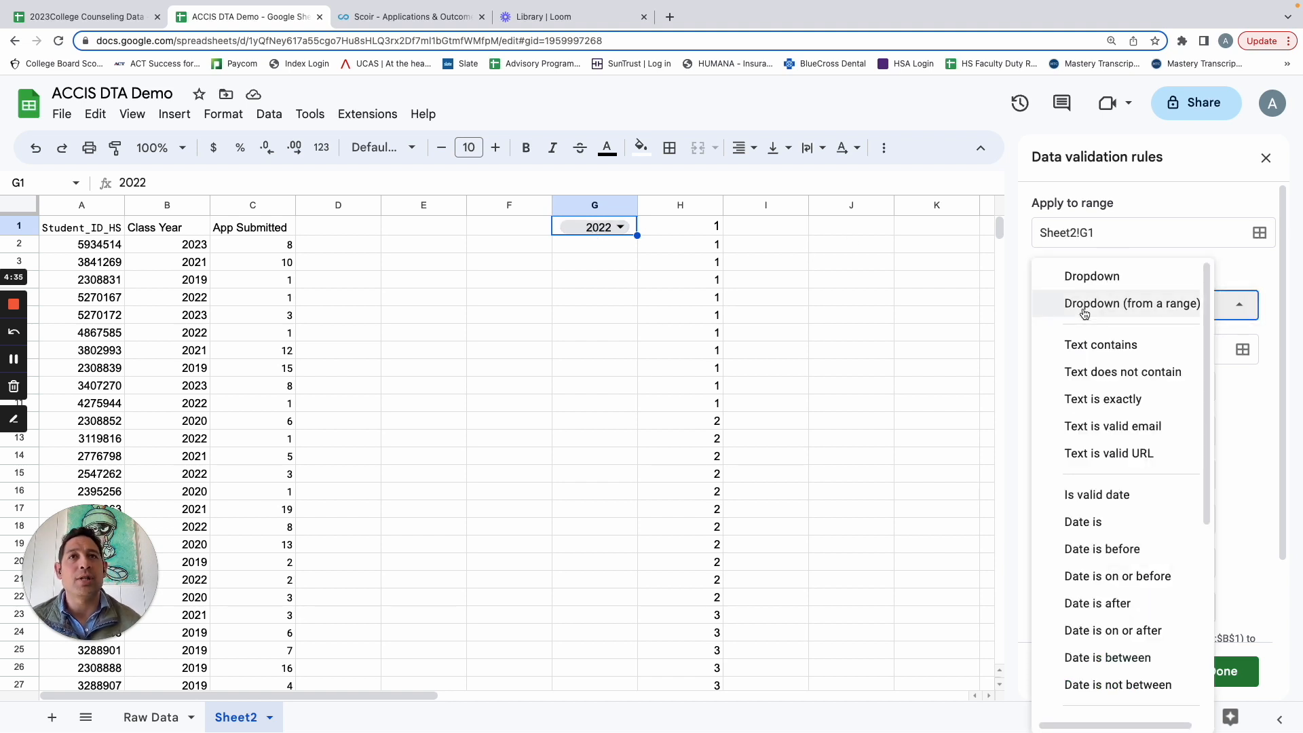
{"action": "left_click", "coordinate": [1087, 305]}
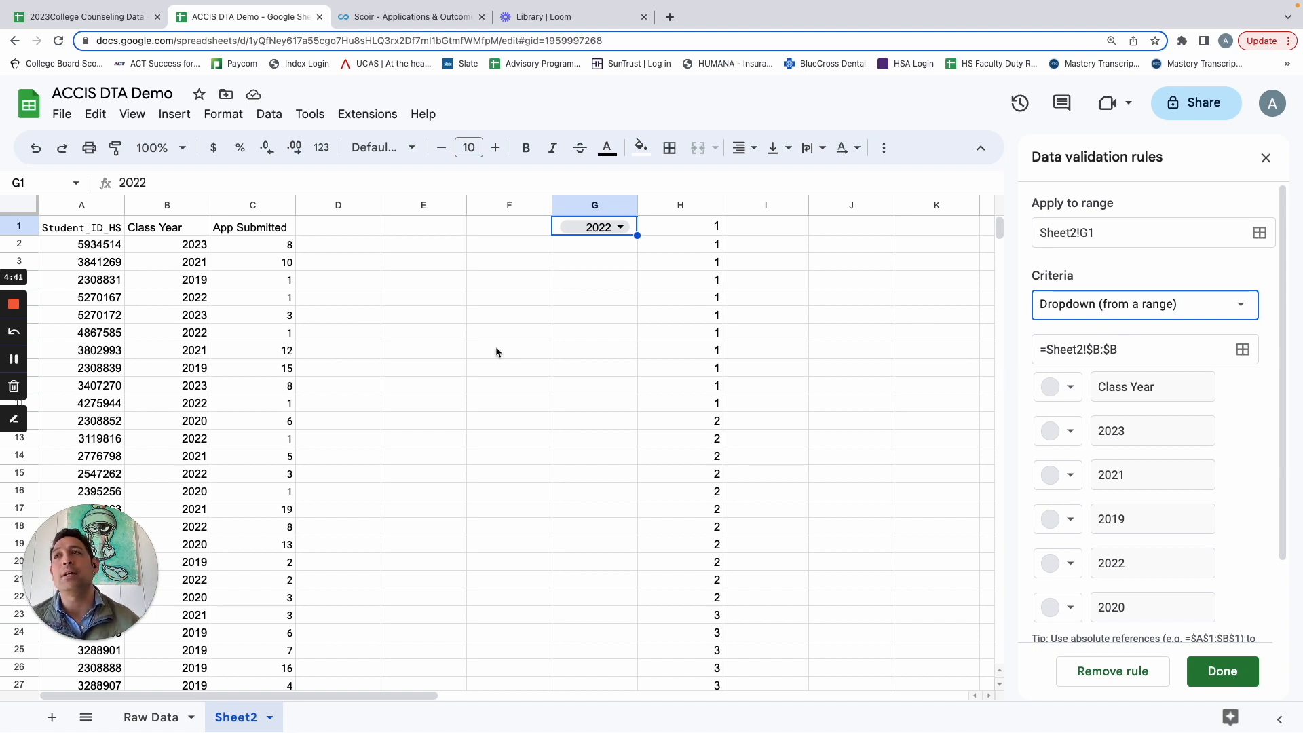
{"action": "left_click", "coordinate": [1223, 672]}
Test the class year dropdown in G1 with 2023, 2021 and 2022, and inspect the sorted filter formula in H1
{"action": "left_click", "coordinate": [620, 227]}
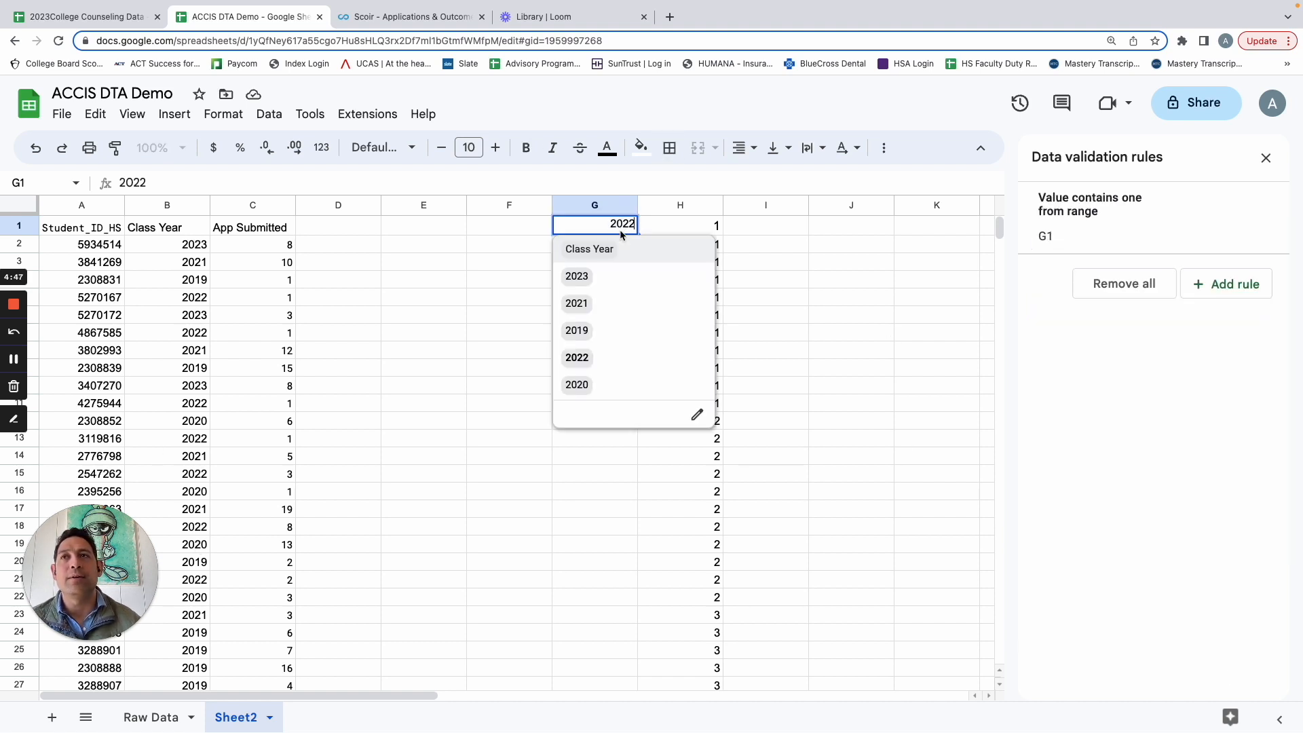
{"action": "left_click", "coordinate": [569, 282]}
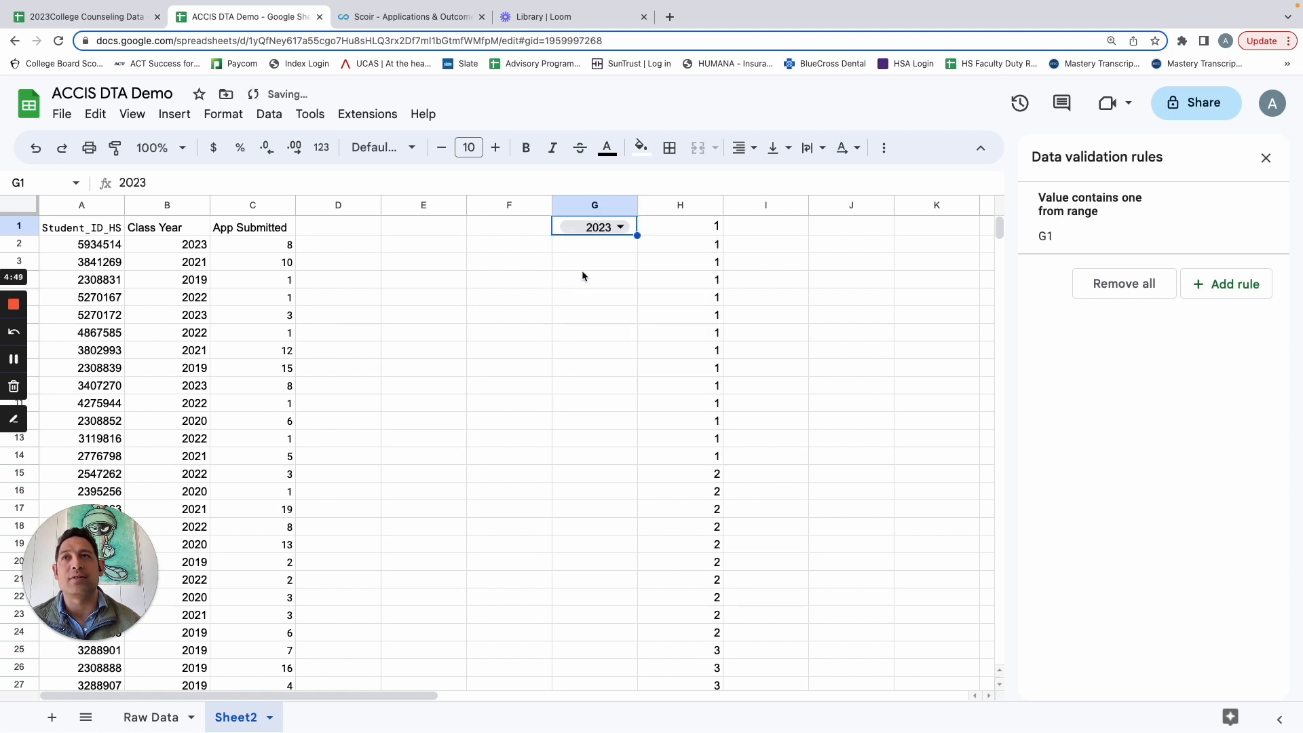
{"action": "left_click", "coordinate": [621, 227]}
{"action": "left_click", "coordinate": [596, 303]}
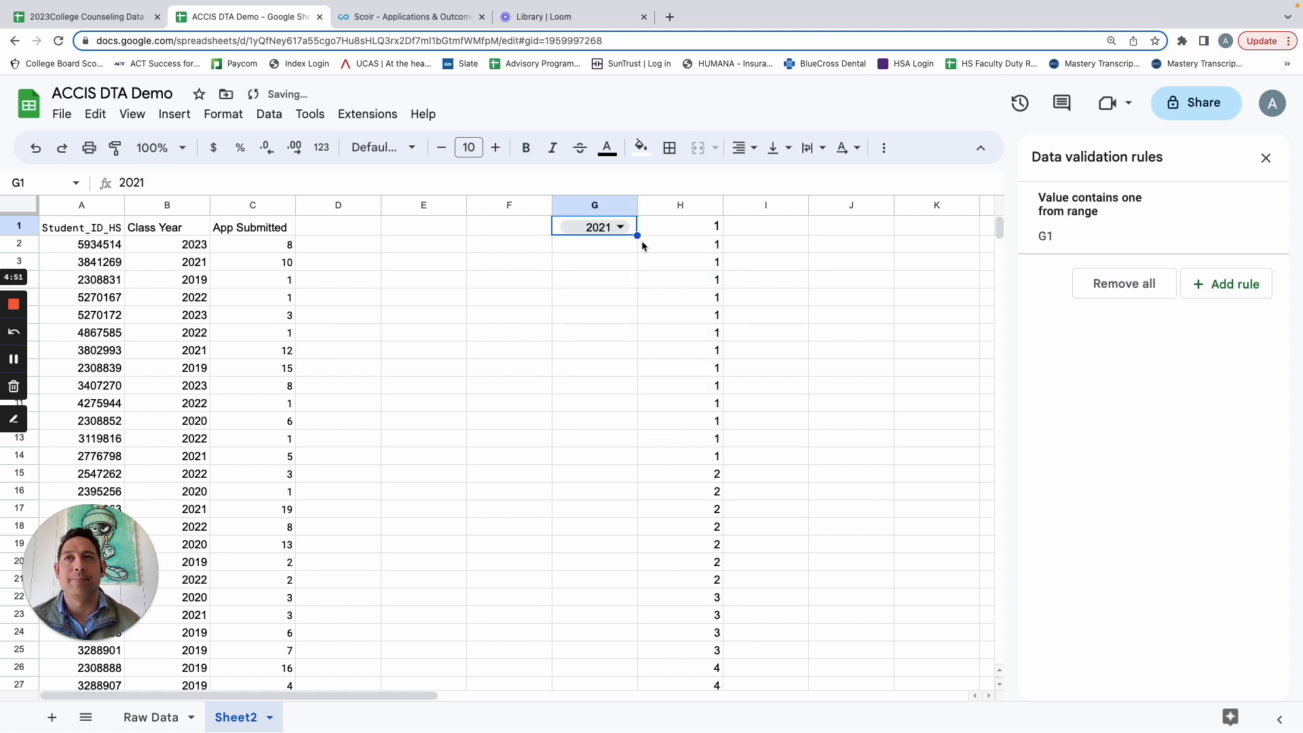
{"action": "left_click", "coordinate": [630, 226]}
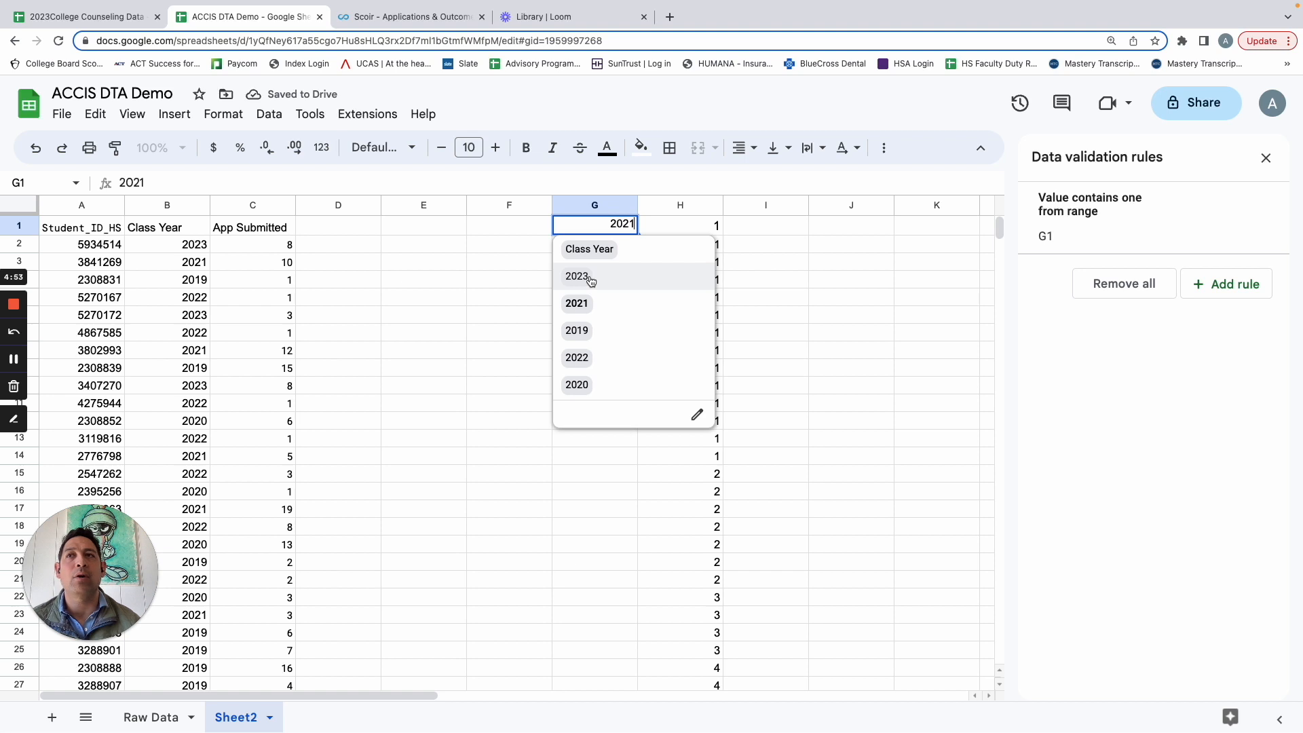
{"action": "left_click", "coordinate": [583, 357]}
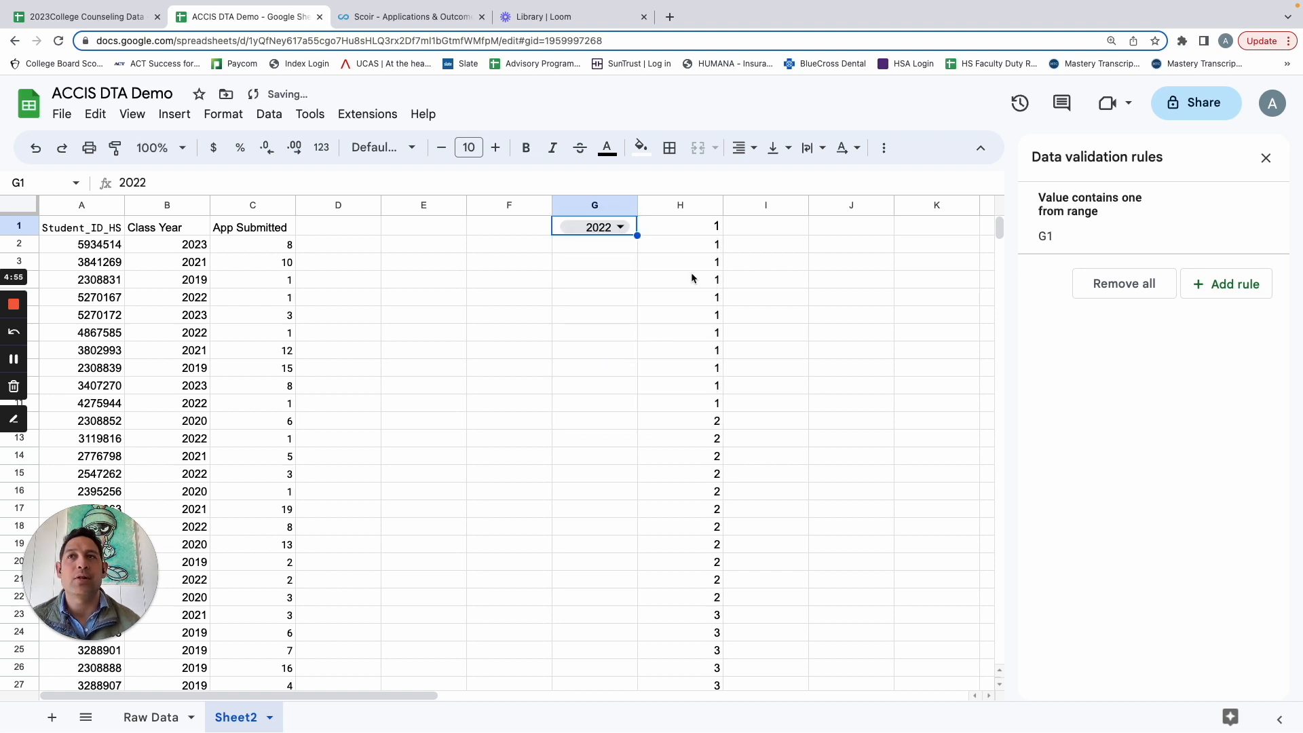
{"action": "left_click", "coordinate": [661, 232]}
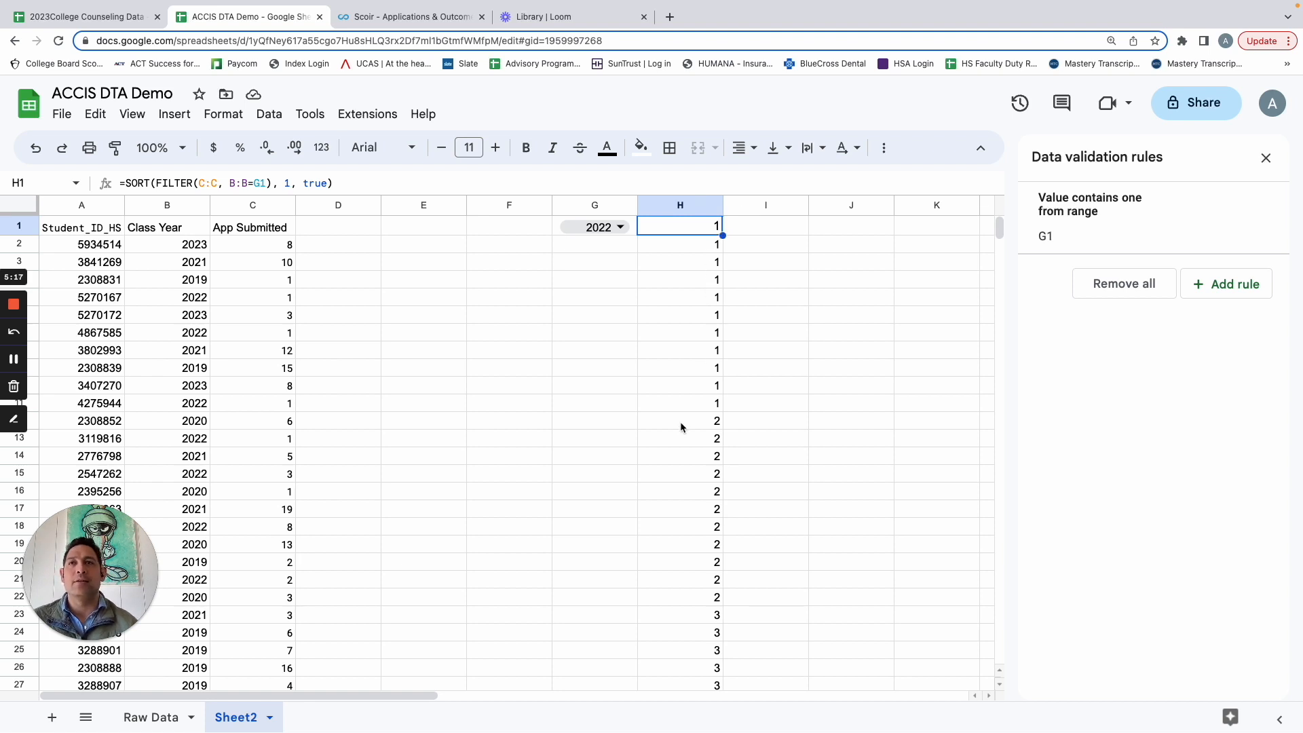
{"action": "left_click", "coordinate": [592, 246]}
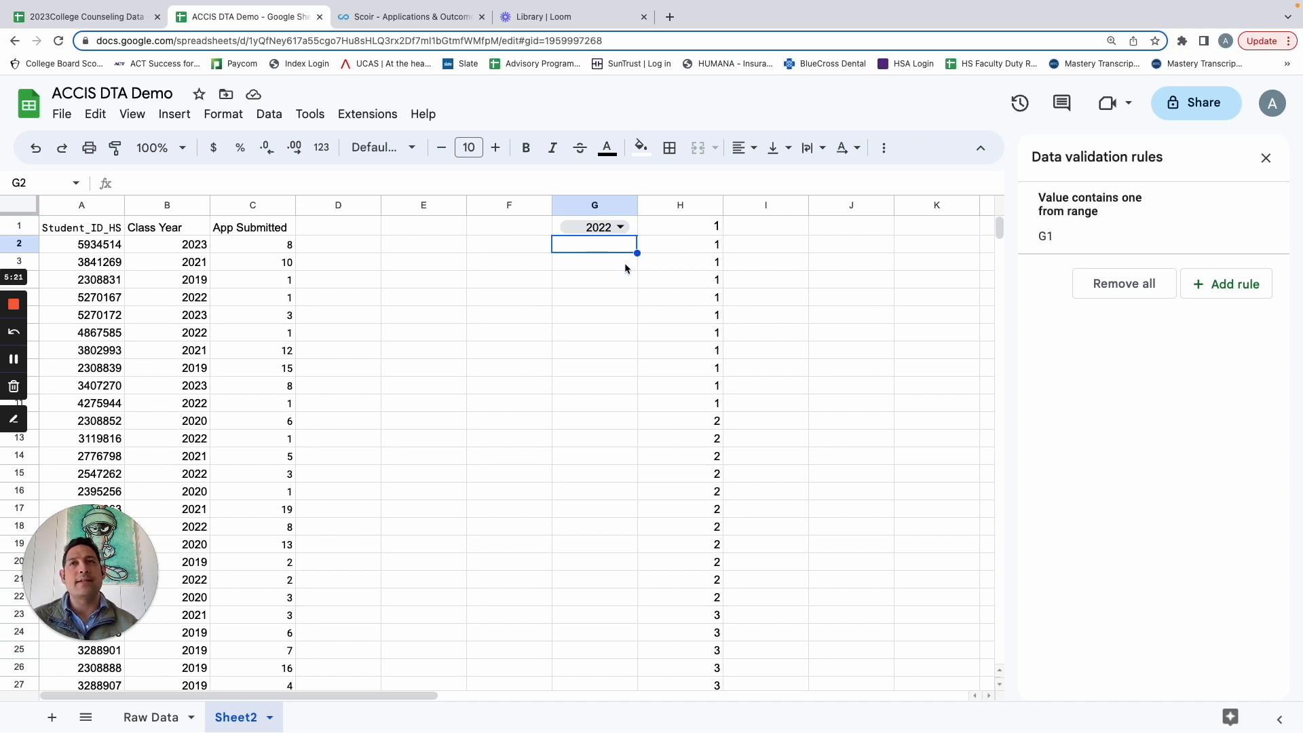
Insert a chart from column H and change its type to Column chart
{"action": "left_click", "coordinate": [674, 205]}
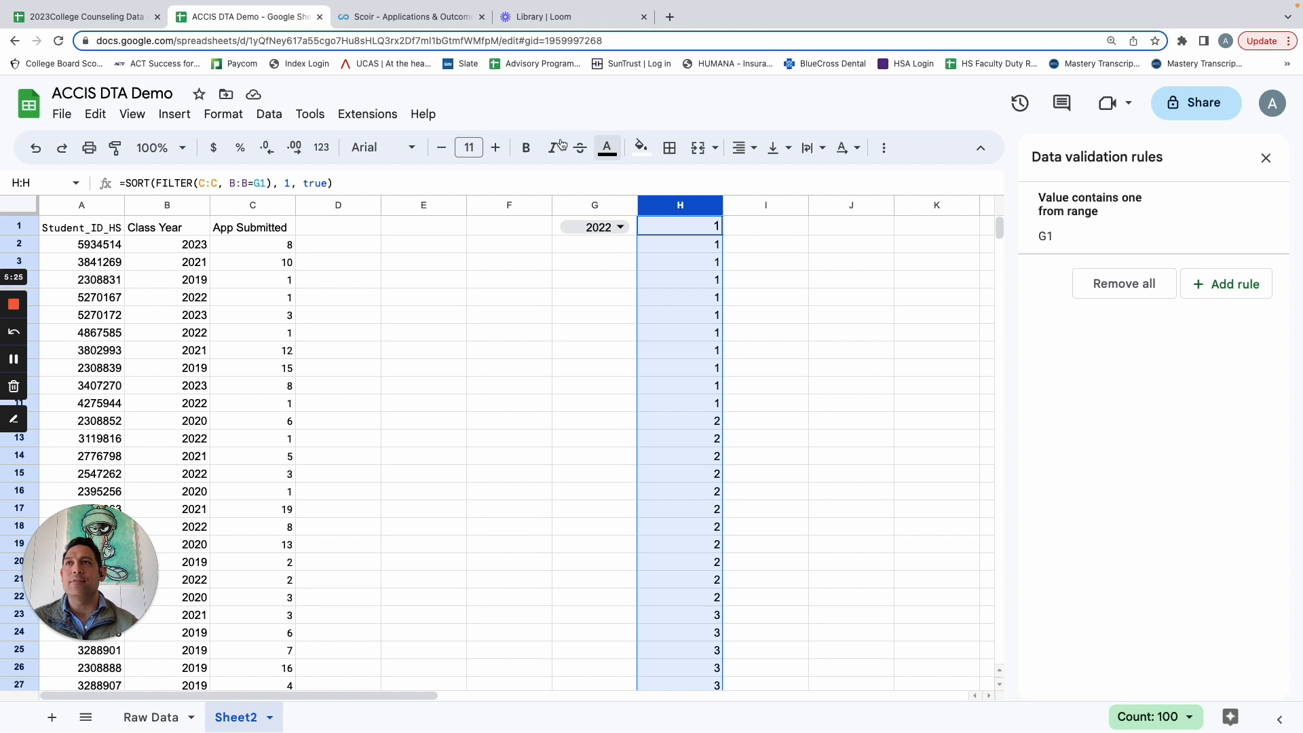
{"action": "left_click", "coordinate": [174, 116]}
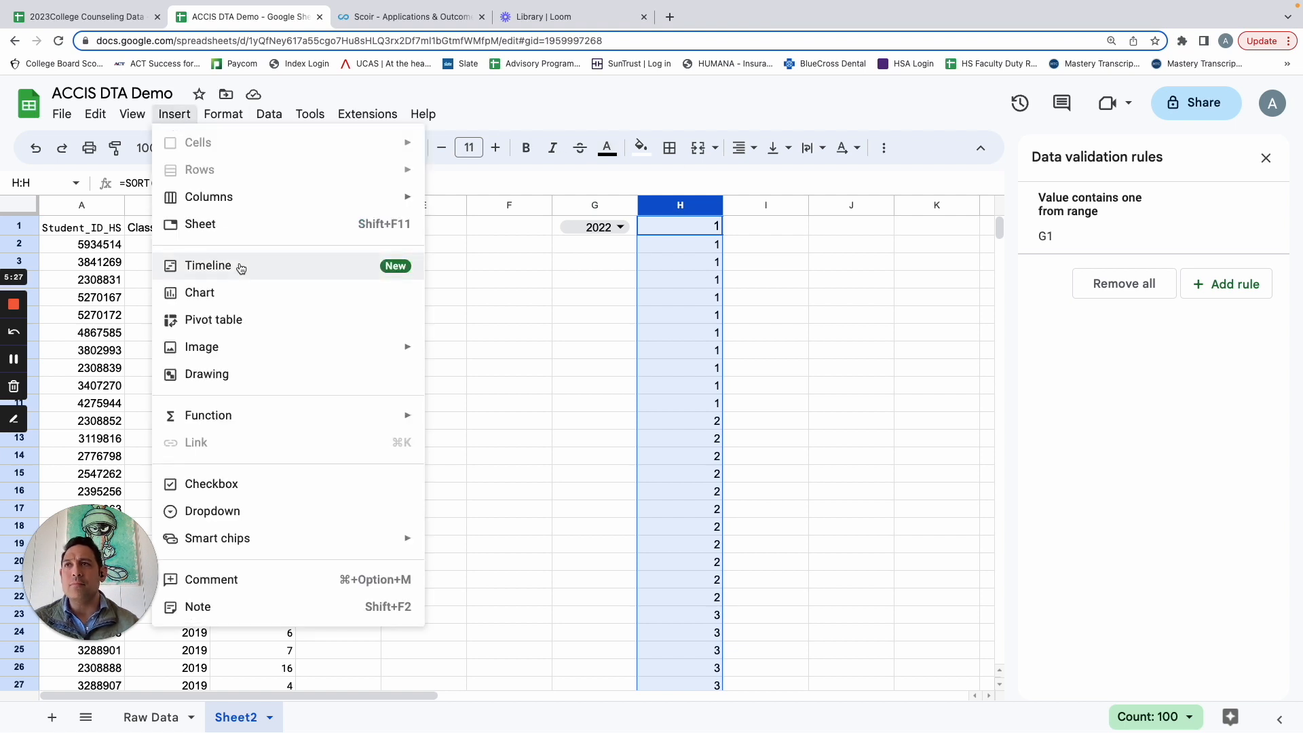
{"action": "left_click", "coordinate": [229, 296]}
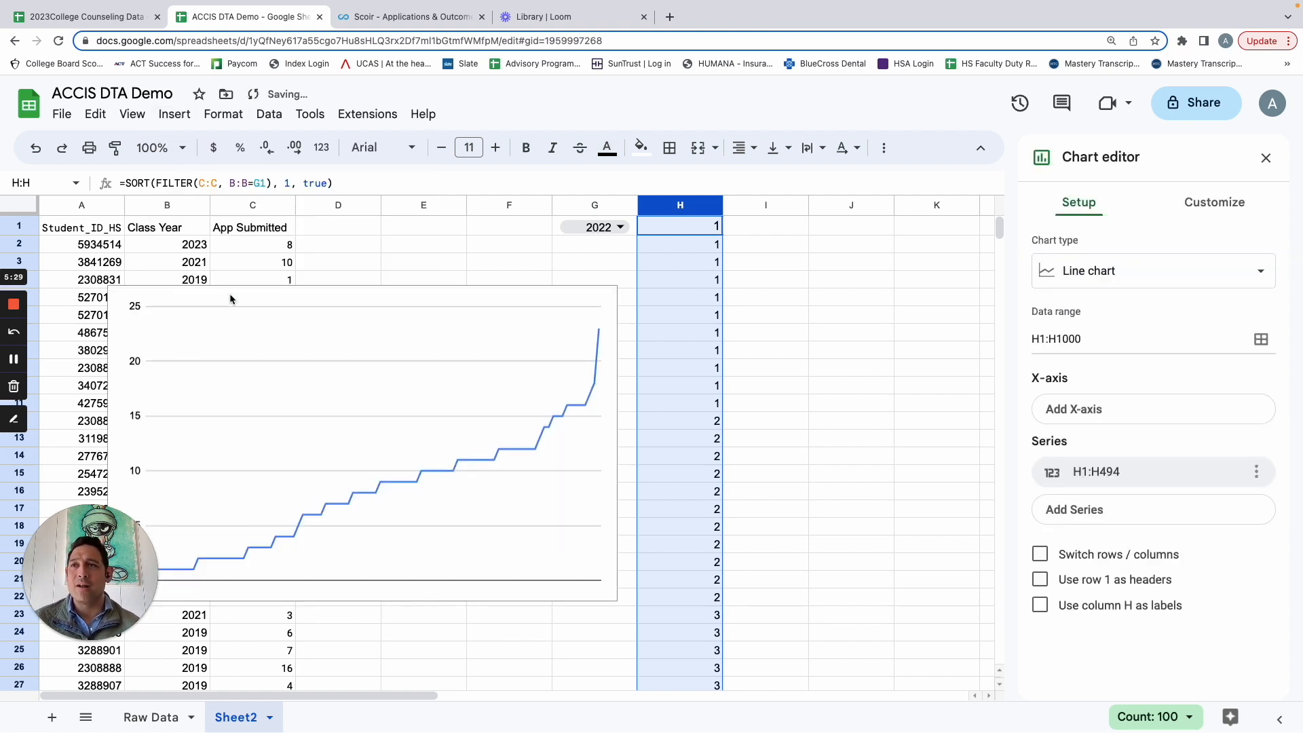
{"action": "left_click", "coordinate": [1116, 283]}
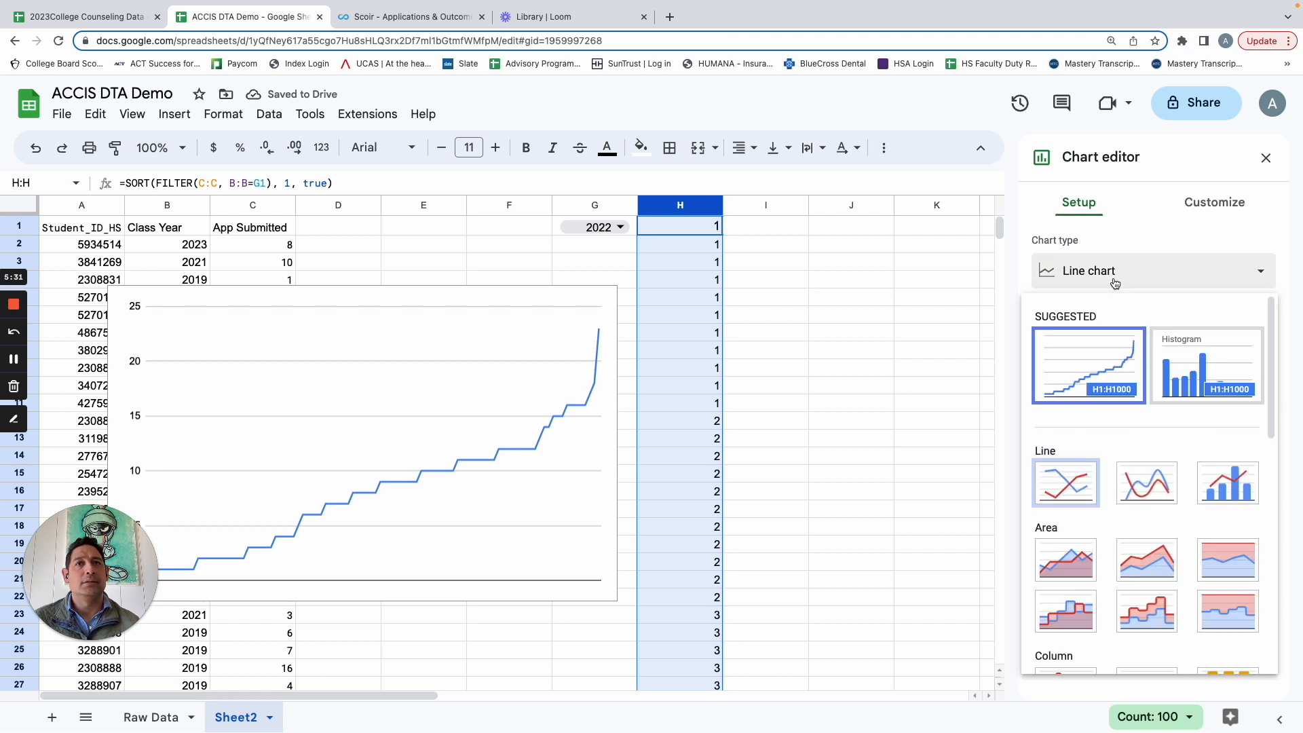
{"action": "scroll", "coordinate": [1148, 445], "scroll_direction": "down", "scroll_amount": 2}
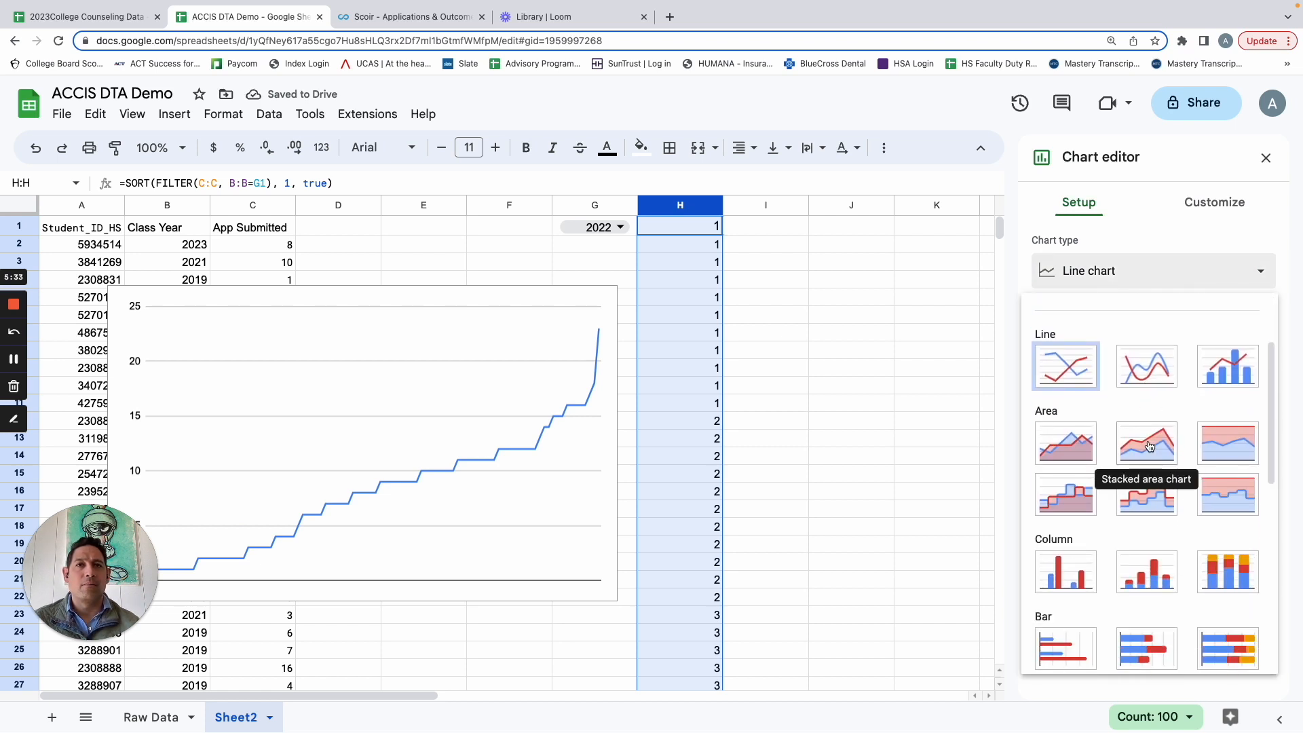
{"action": "scroll", "coordinate": [1148, 445], "scroll_direction": "down", "scroll_amount": 2}
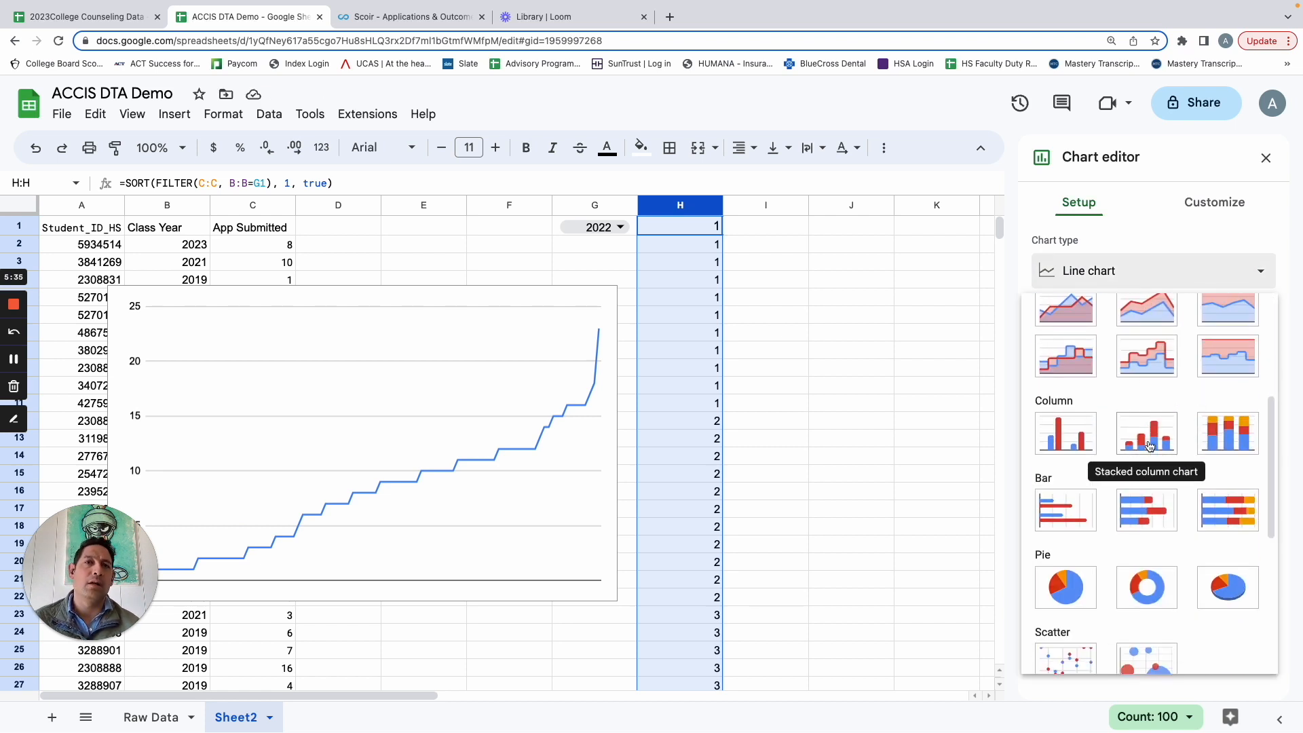
{"action": "left_click", "coordinate": [1051, 437]}
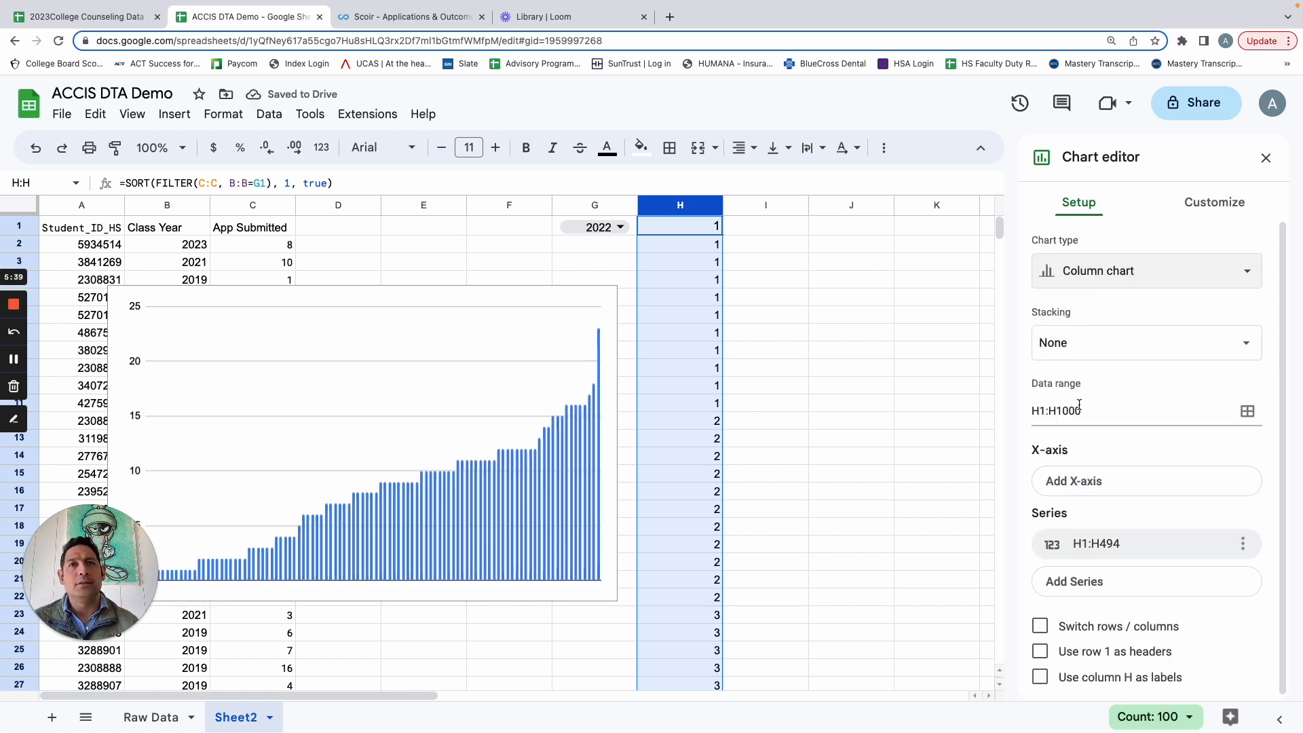
Try switching the chart's rows and columns, and test Standard stacking before setting it back to None
{"action": "scroll", "coordinate": [1084, 408], "scroll_direction": "down", "scroll_amount": 1}
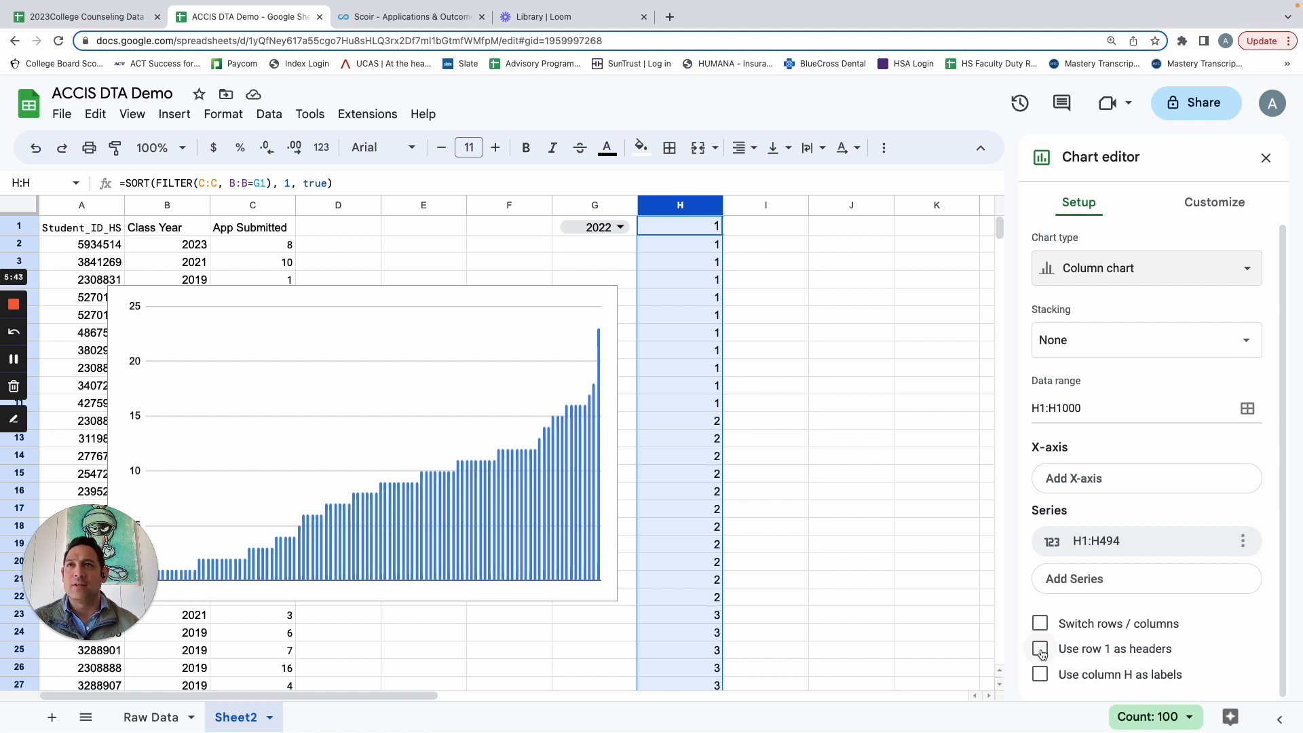
{"action": "left_click", "coordinate": [1041, 623]}
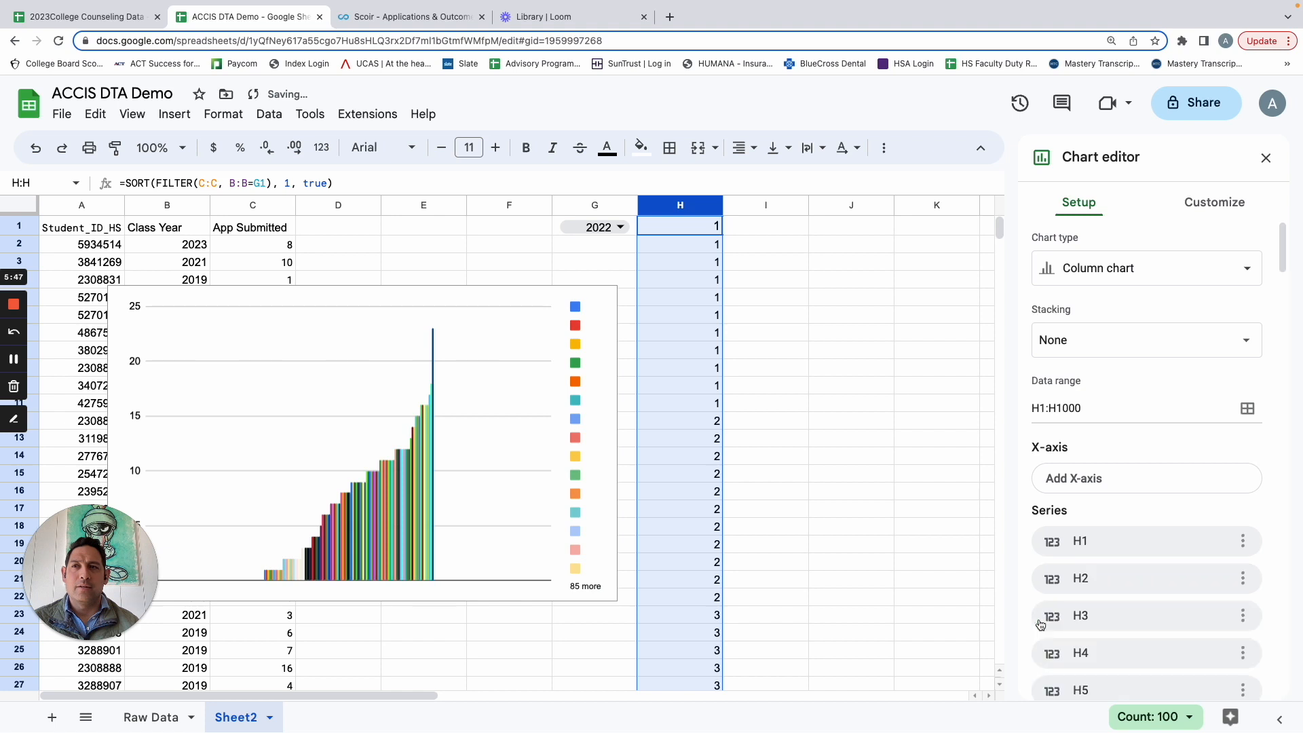
{"action": "scroll", "coordinate": [1159, 535], "scroll_direction": "down", "scroll_amount": 2}
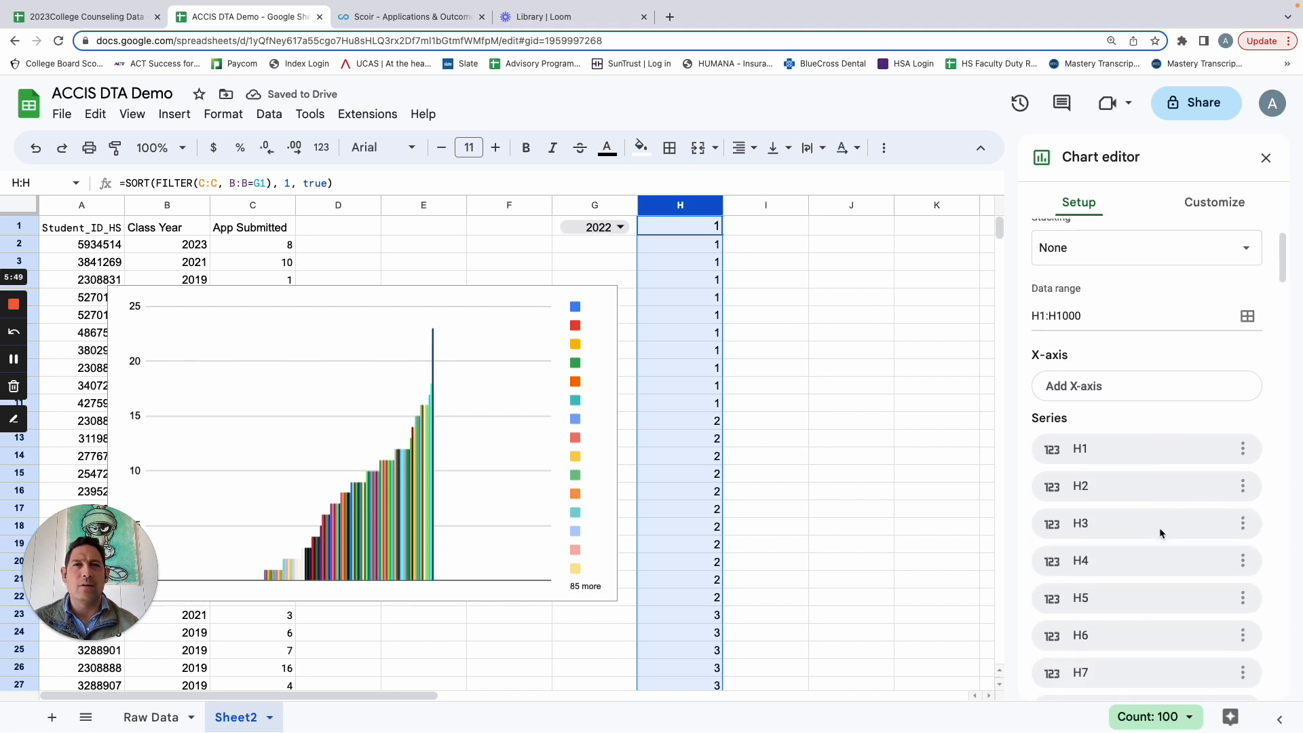
{"action": "scroll", "coordinate": [1112, 422], "scroll_direction": "up", "scroll_amount": 2}
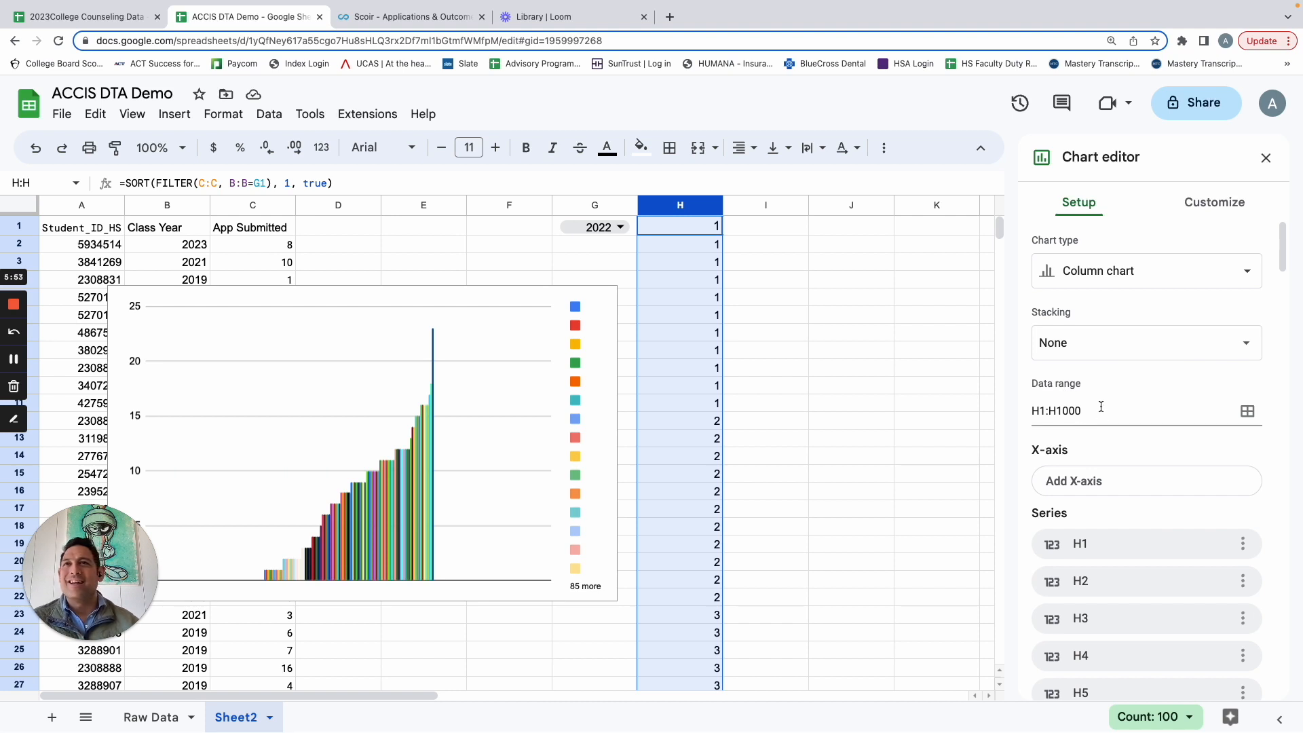
{"action": "scroll", "coordinate": [1149, 473], "scroll_direction": "down", "scroll_amount": 10}
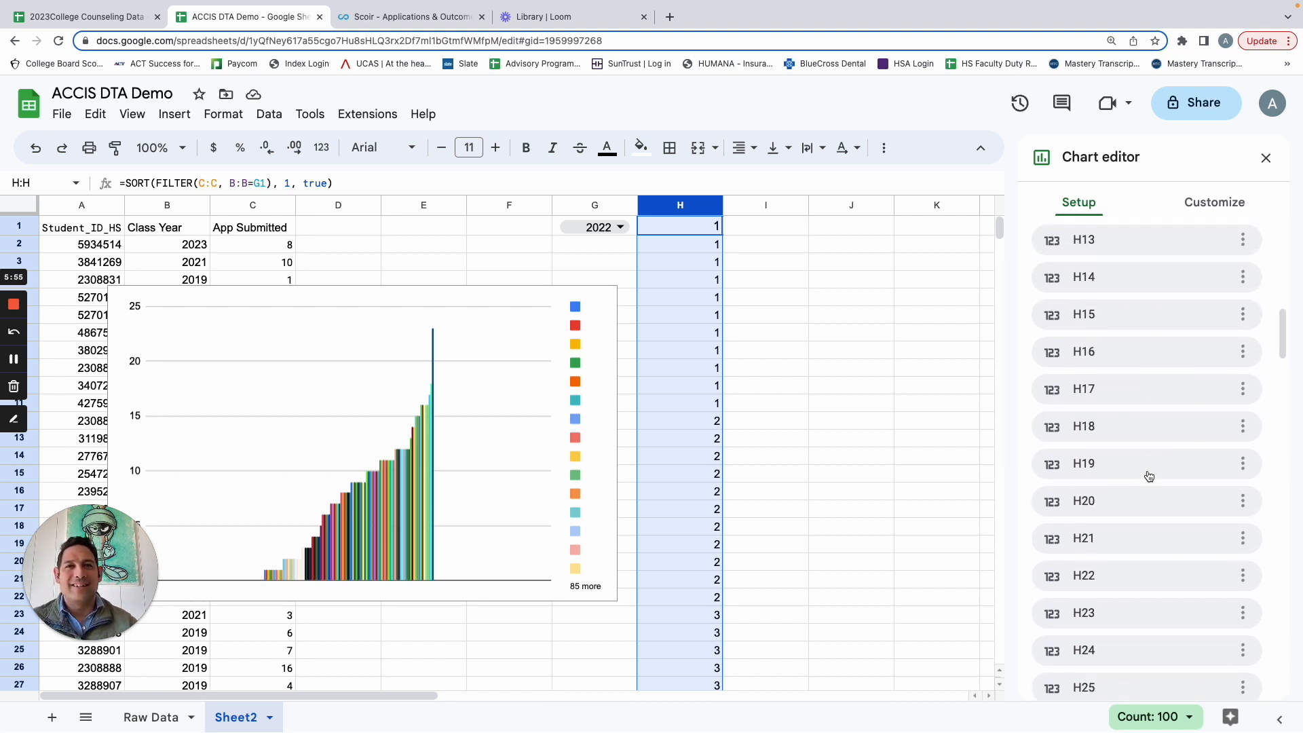
{"action": "scroll", "coordinate": [1147, 475], "scroll_direction": "up", "scroll_amount": 10}
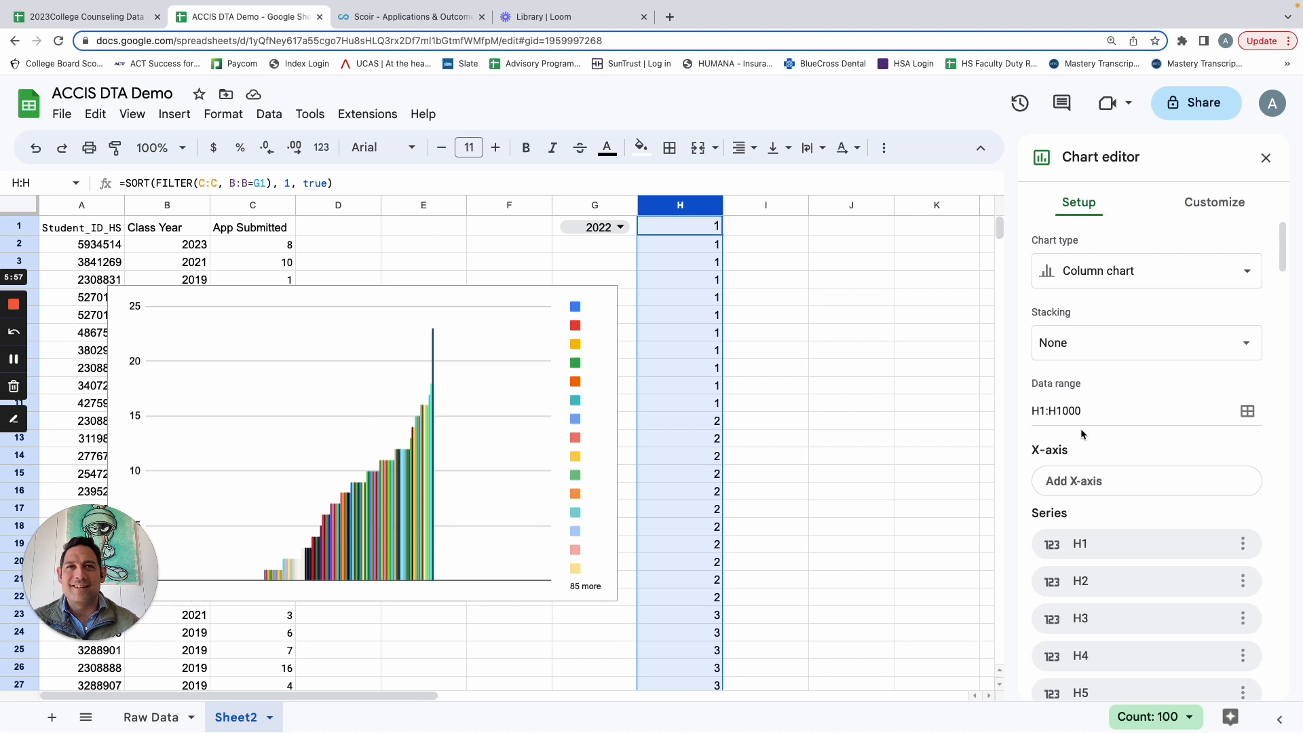
{"action": "left_click", "coordinate": [1052, 347]}
{"action": "left_click", "coordinate": [1071, 368]}
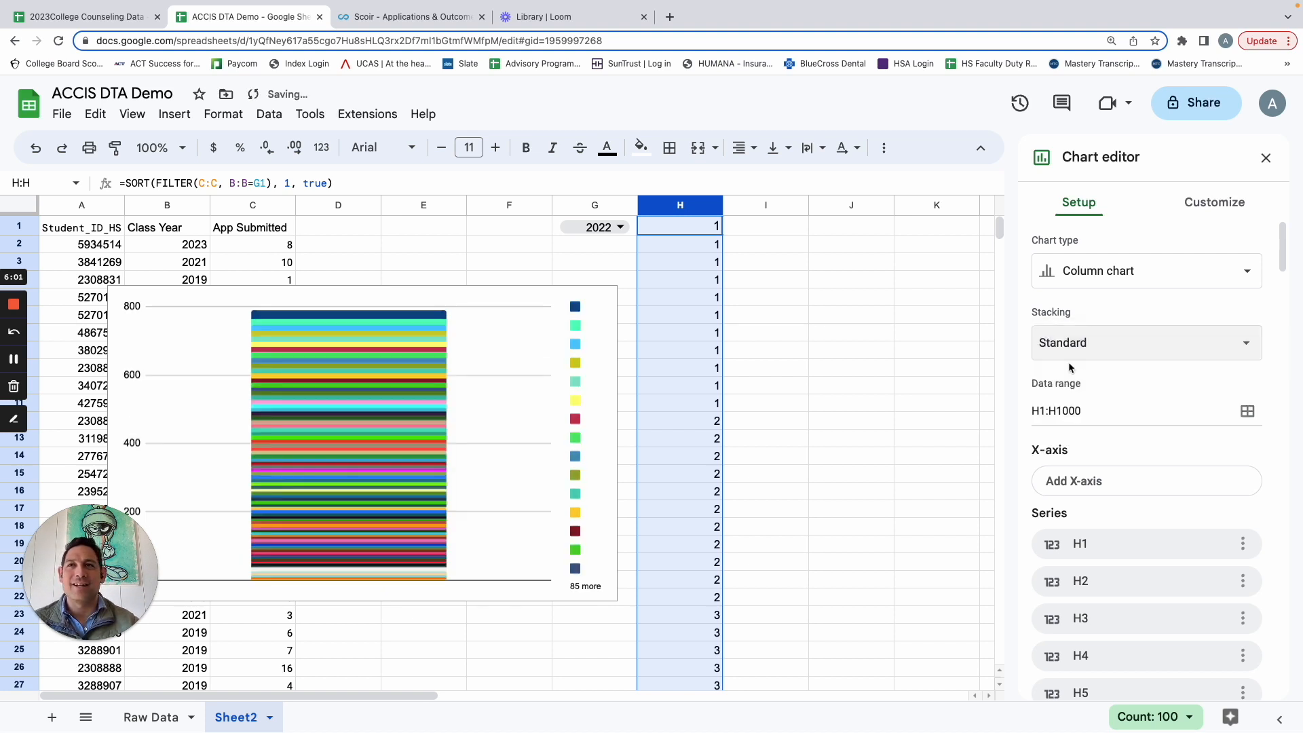
{"action": "left_click", "coordinate": [1072, 361]}
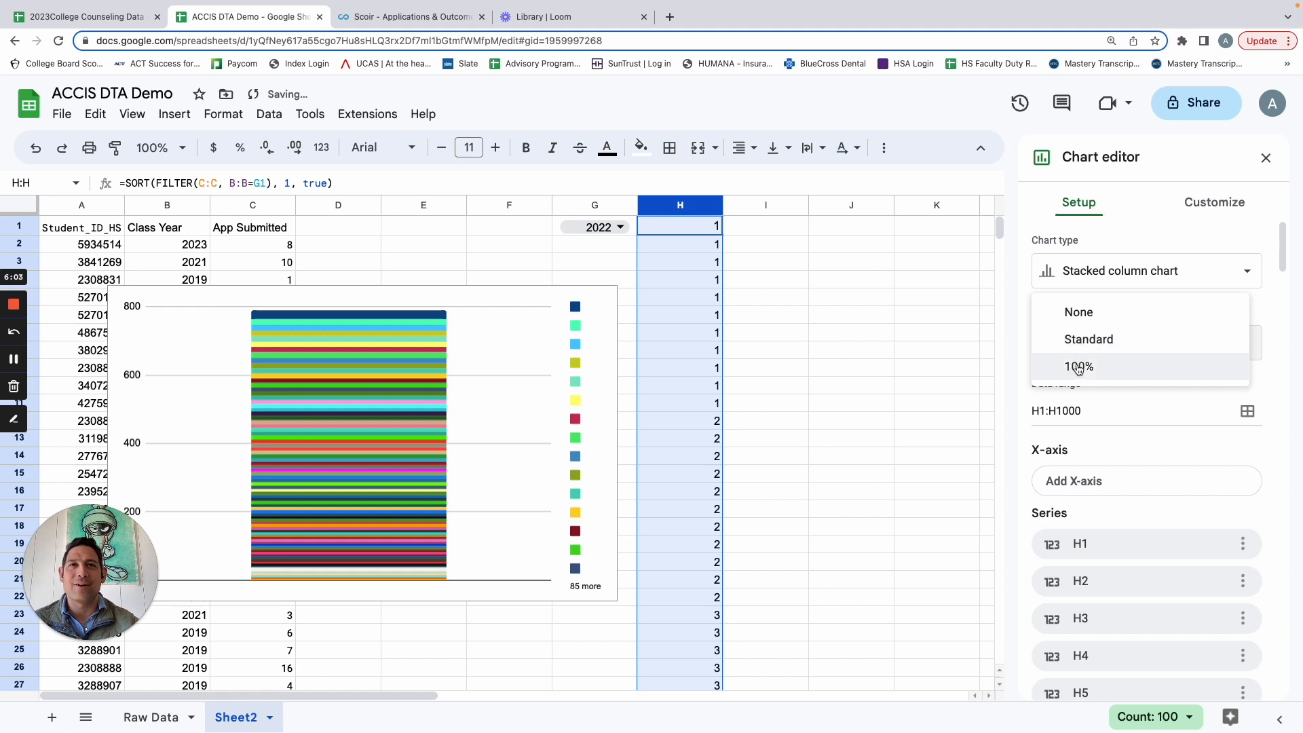
{"action": "left_click", "coordinate": [1077, 313]}
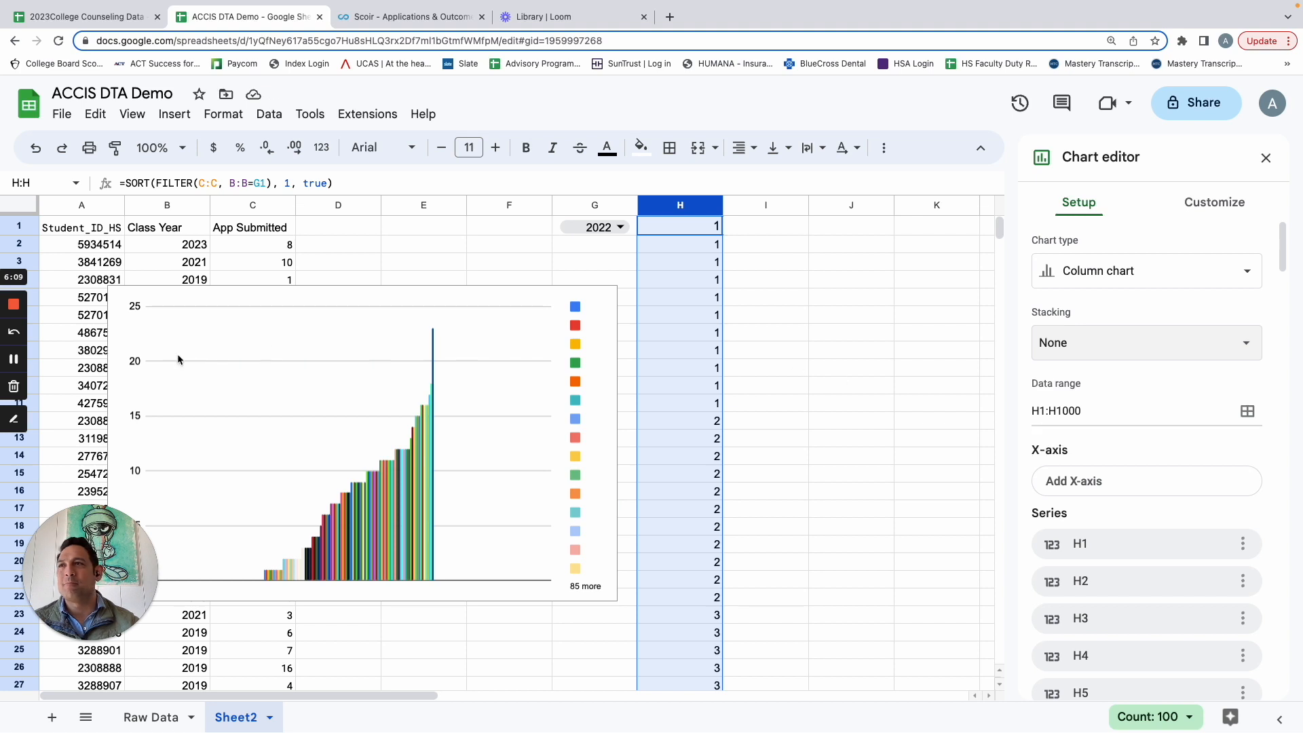
Replace the chart's individual series with H1:H494 as the X-axis, using column H as labels, and aggregate it
{"action": "left_click", "coordinate": [13, 361]}
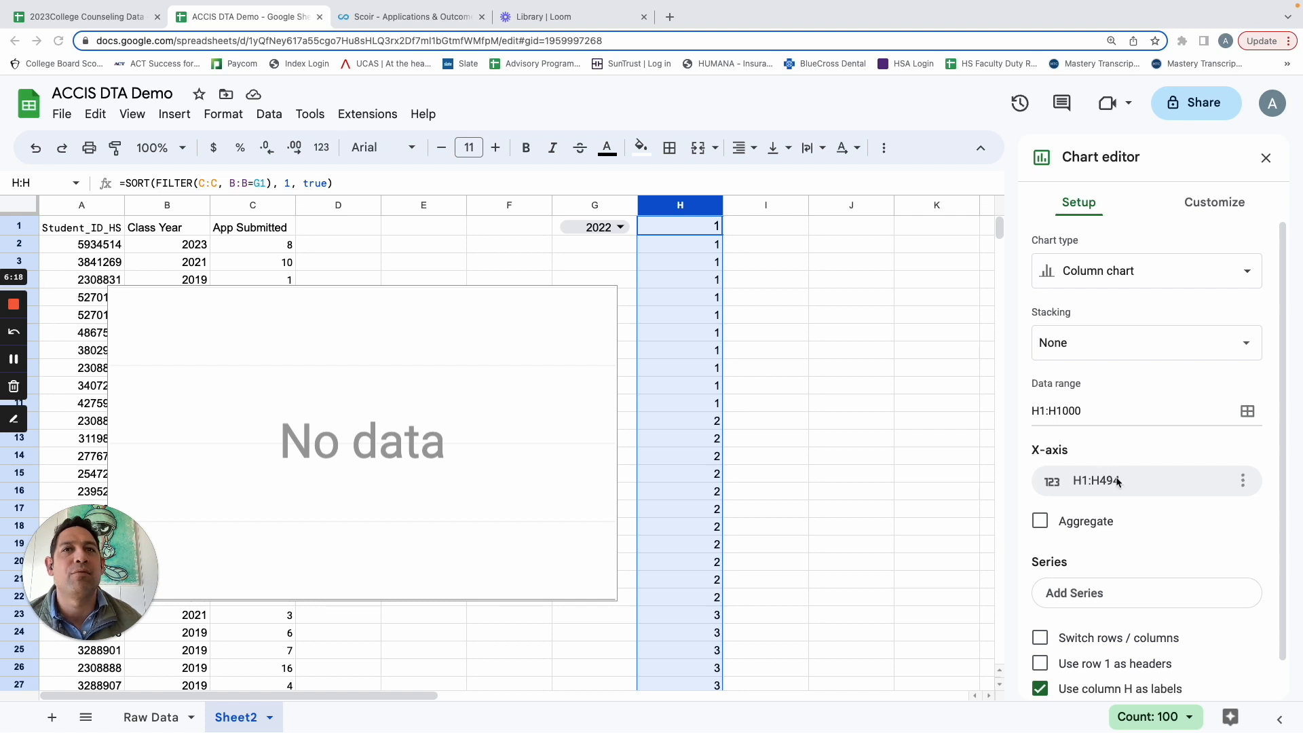
{"action": "left_click", "coordinate": [1041, 523]}
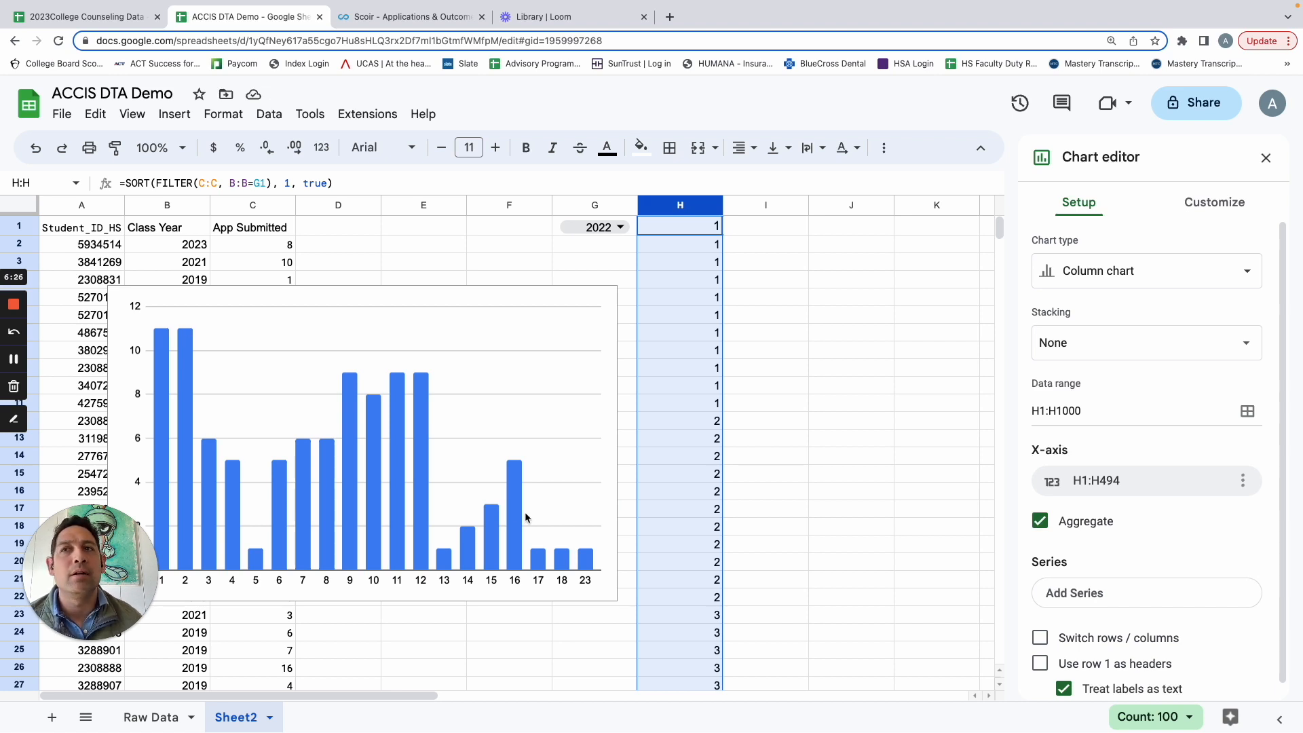
Test the chart by switching the class year in G1 to 2023 and finally to 2021
{"action": "left_click", "coordinate": [596, 227]}
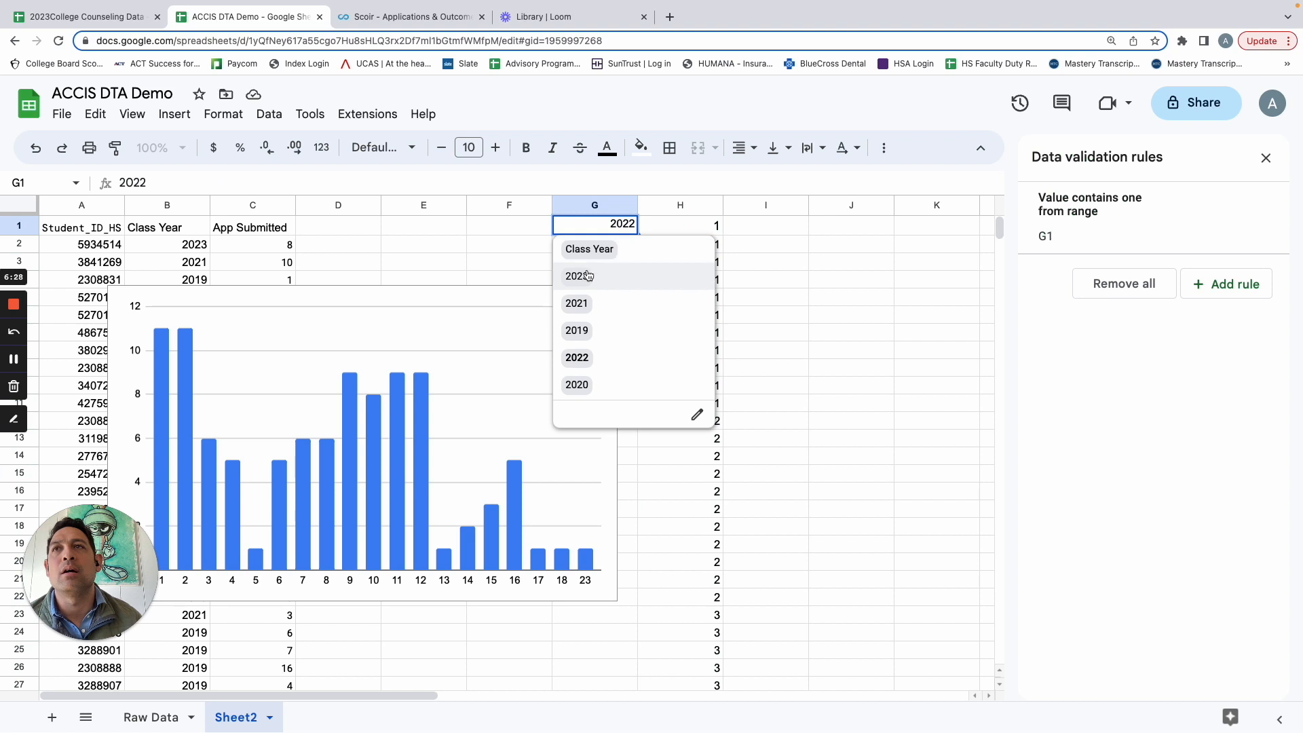
{"action": "left_click", "coordinate": [580, 273]}
{"action": "left_click", "coordinate": [619, 228]}
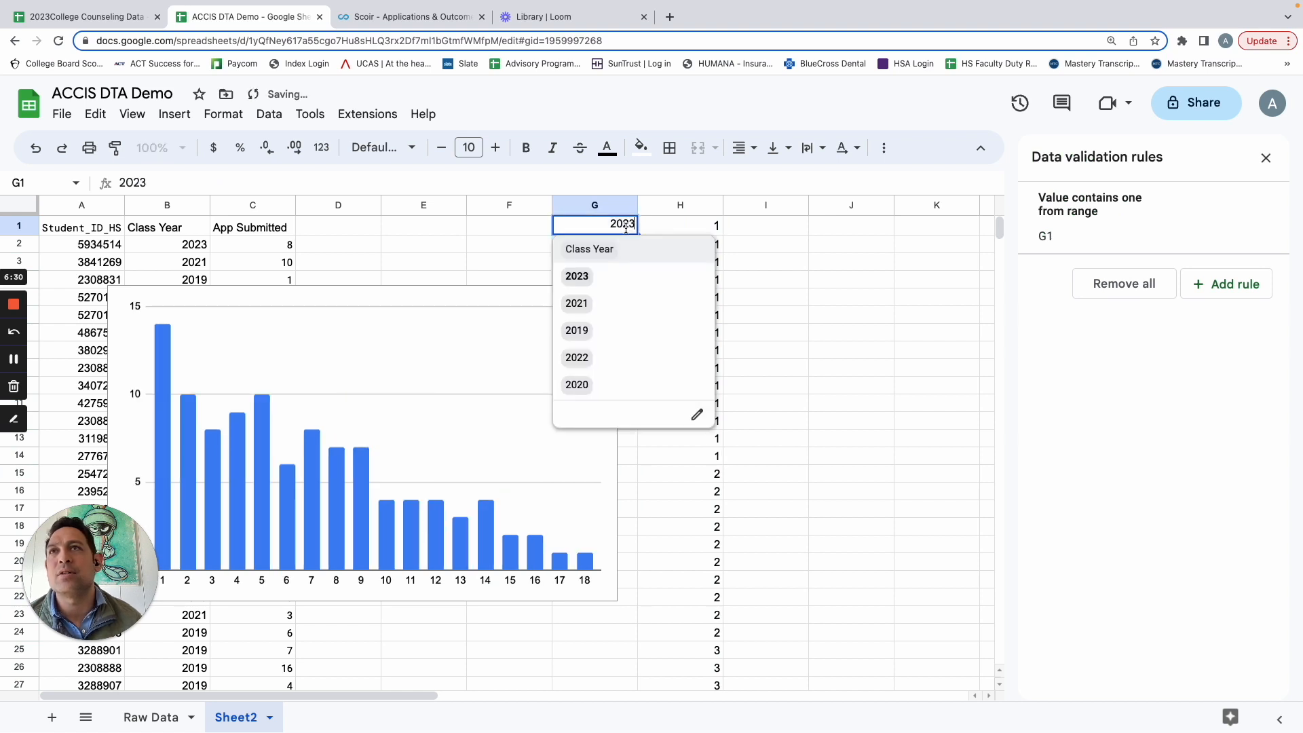
{"action": "left_click", "coordinate": [576, 306]}
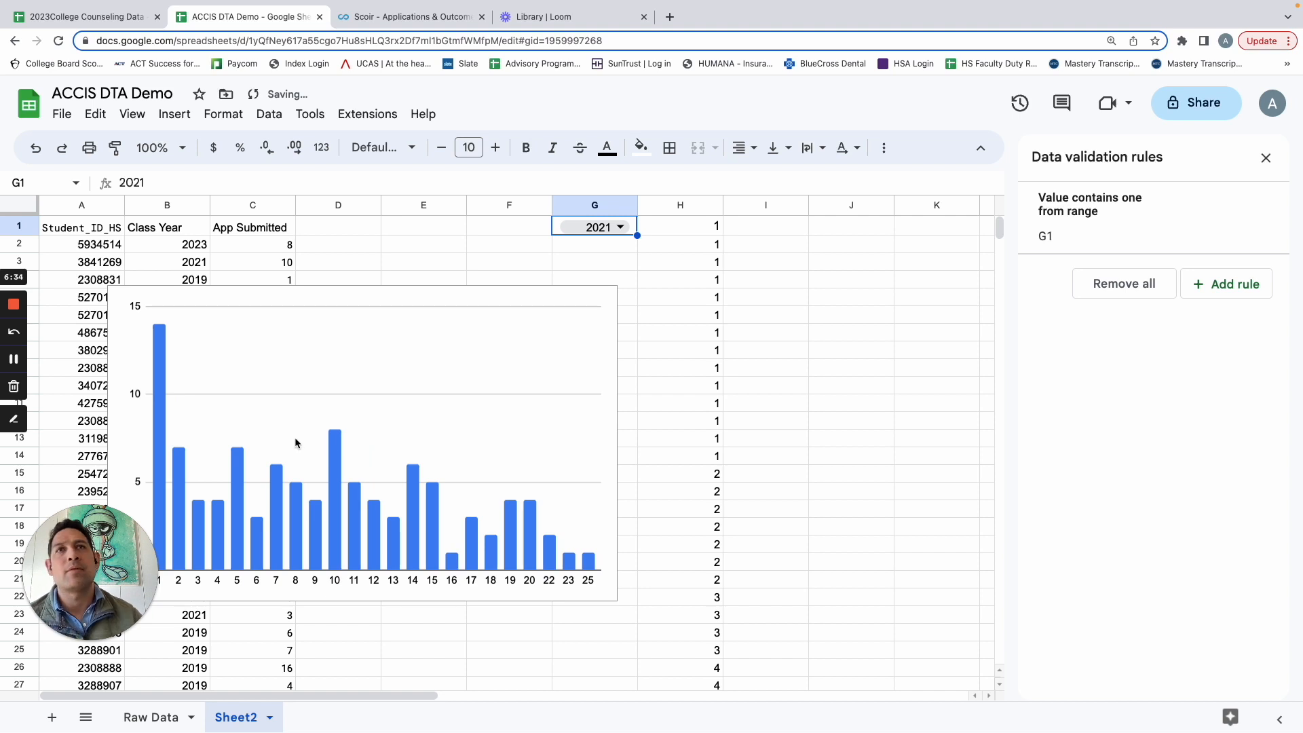
Reopen the chart editor for the column chart on Sheet2
{"action": "left_click", "coordinate": [588, 301]}
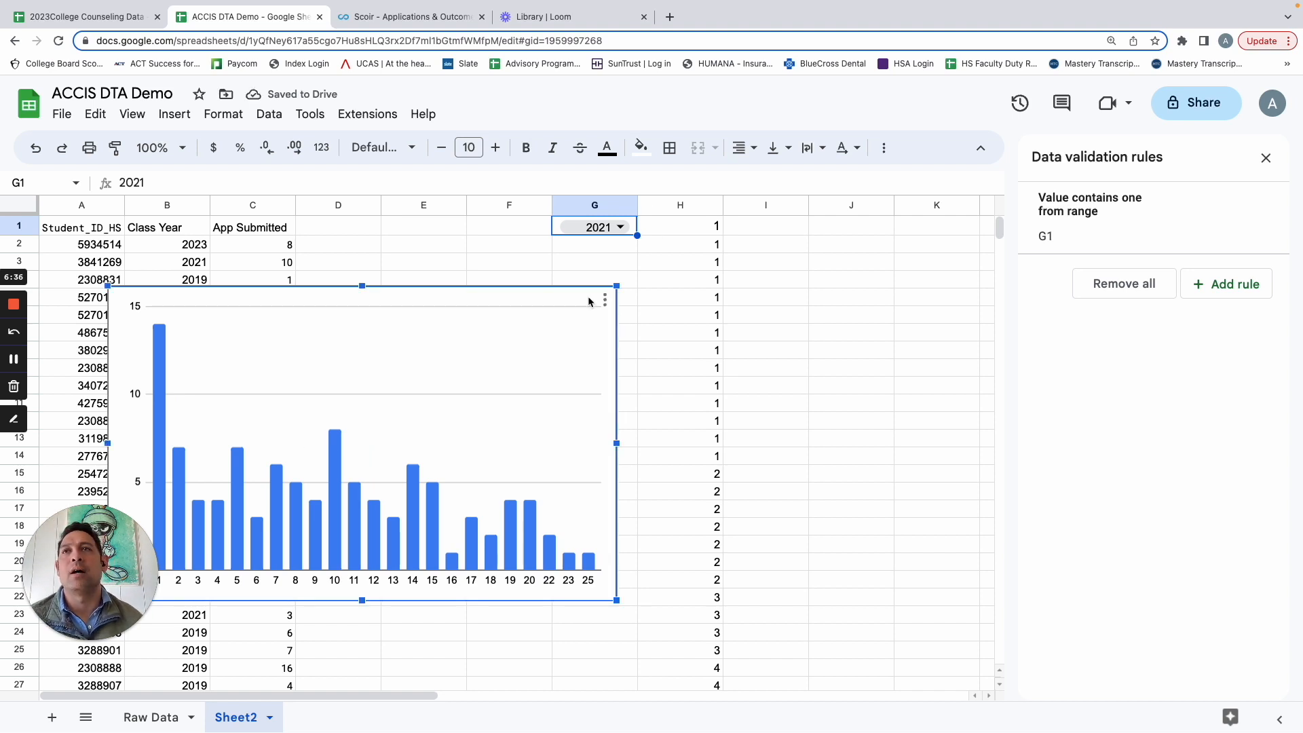
{"action": "left_click", "coordinate": [604, 306]}
{"action": "left_click", "coordinate": [619, 325]}
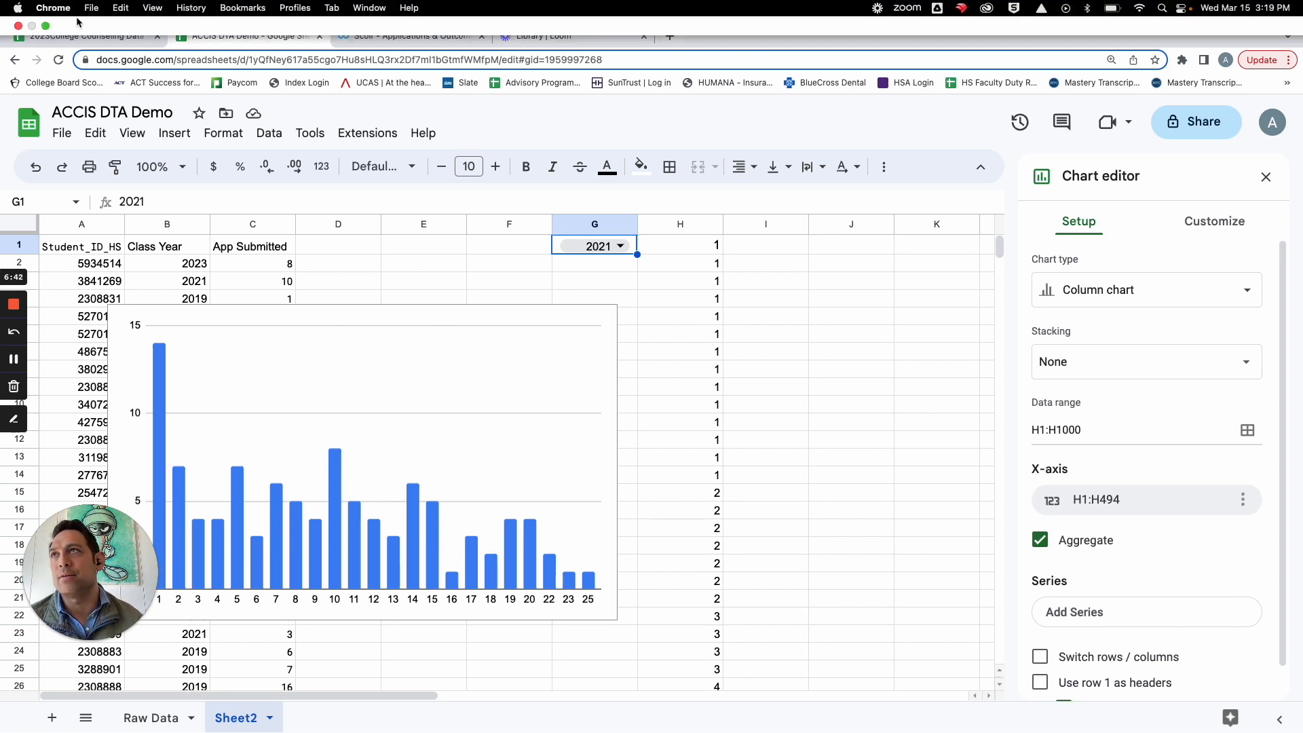
Switch to the 2023College Counseling Data spreadsheet and set the Dashboard year for the applications distribution chart to 2021
{"action": "left_click", "coordinate": [110, 26]}
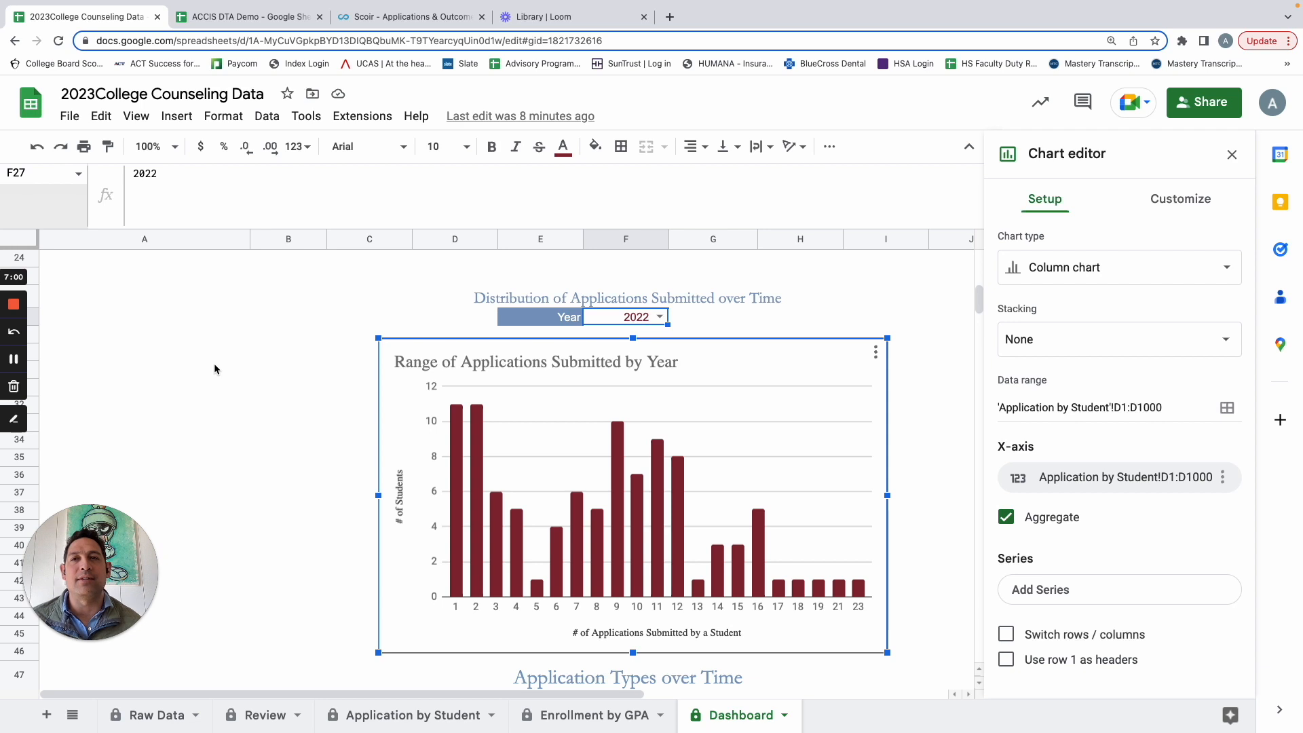
{"action": "left_click", "coordinate": [660, 317]}
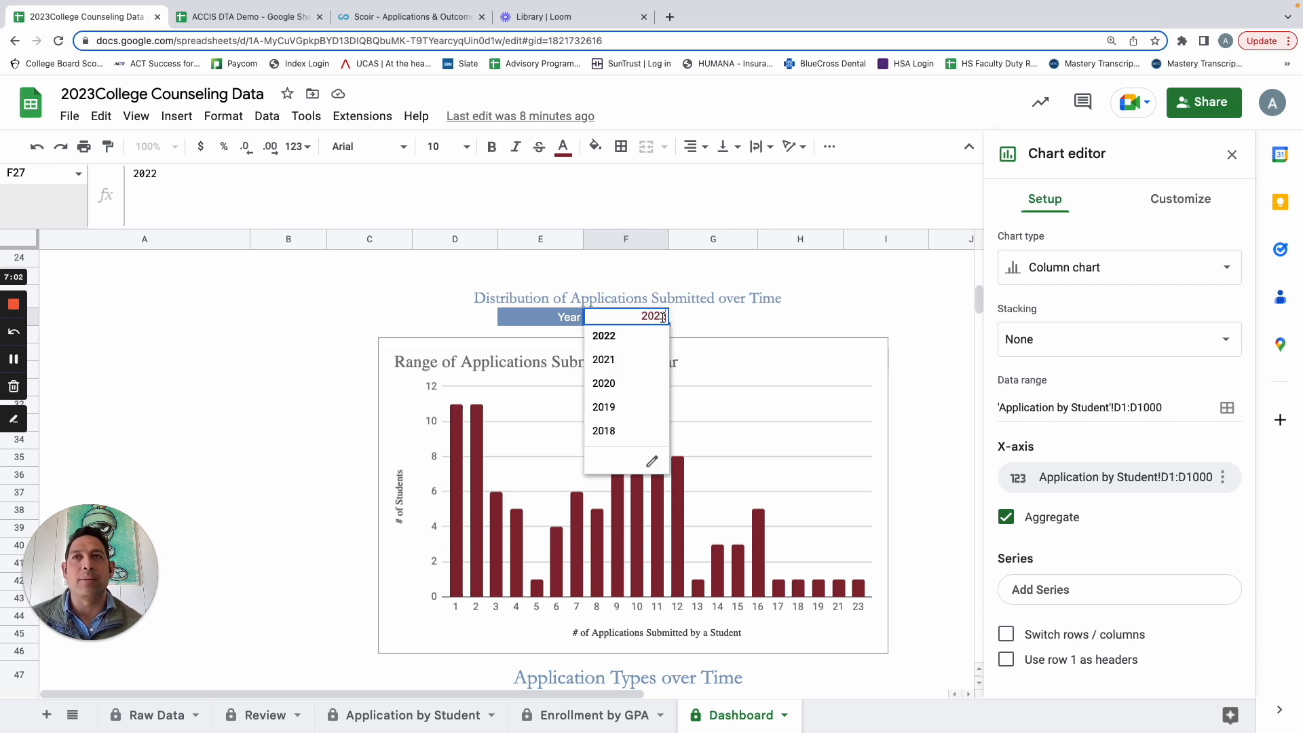
{"action": "left_click", "coordinate": [644, 359]}
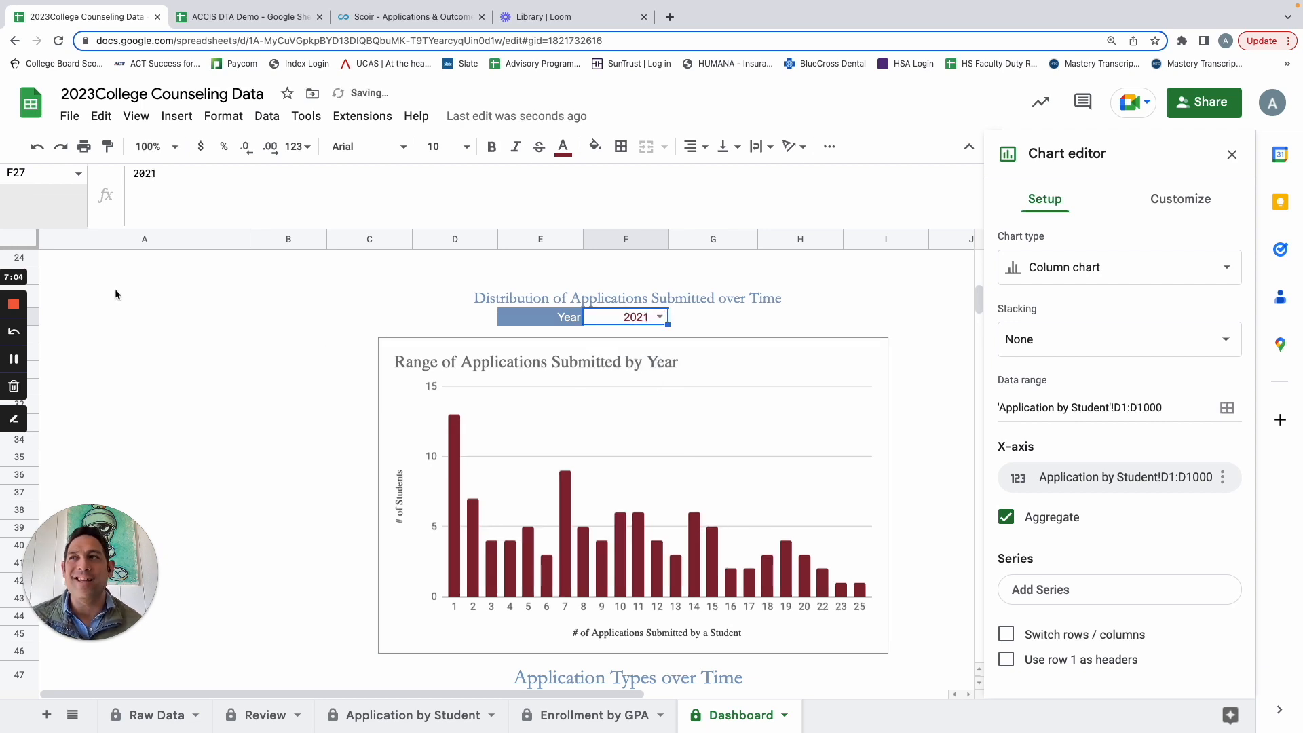